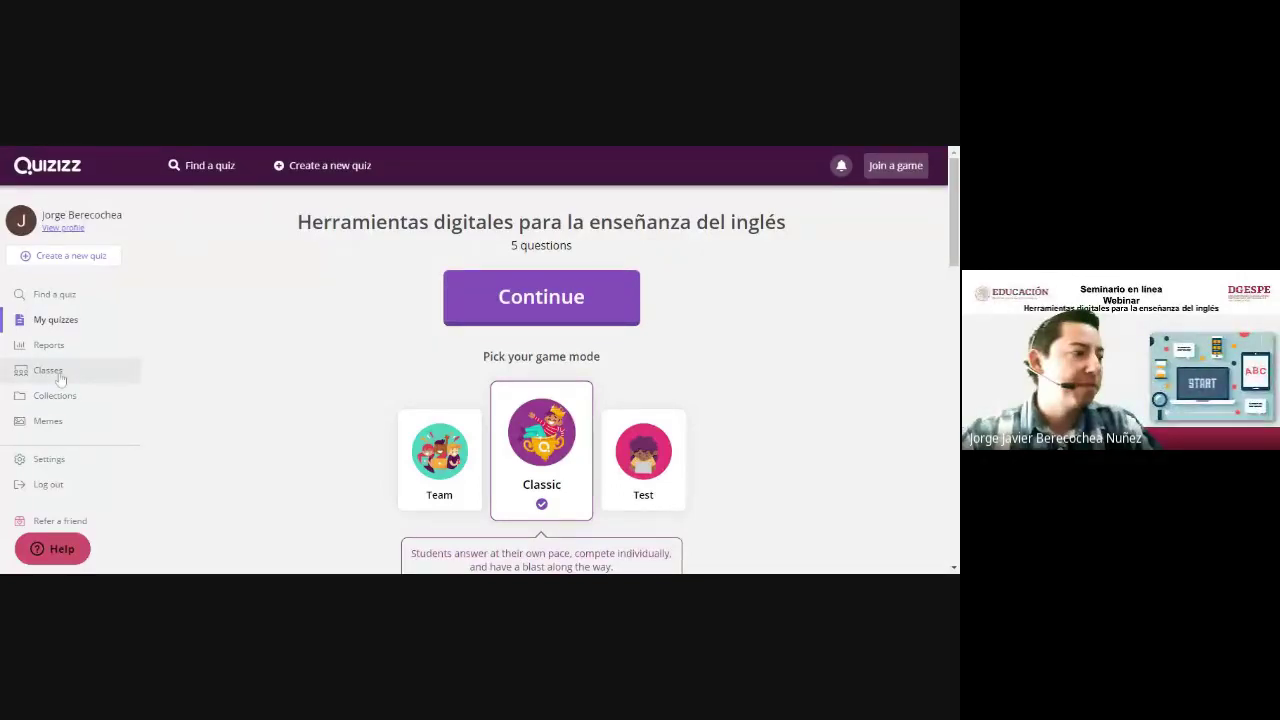
- Examine the English II - 1°A class roster with its guardian contacts and the Google Classes import options
click(125, 378)
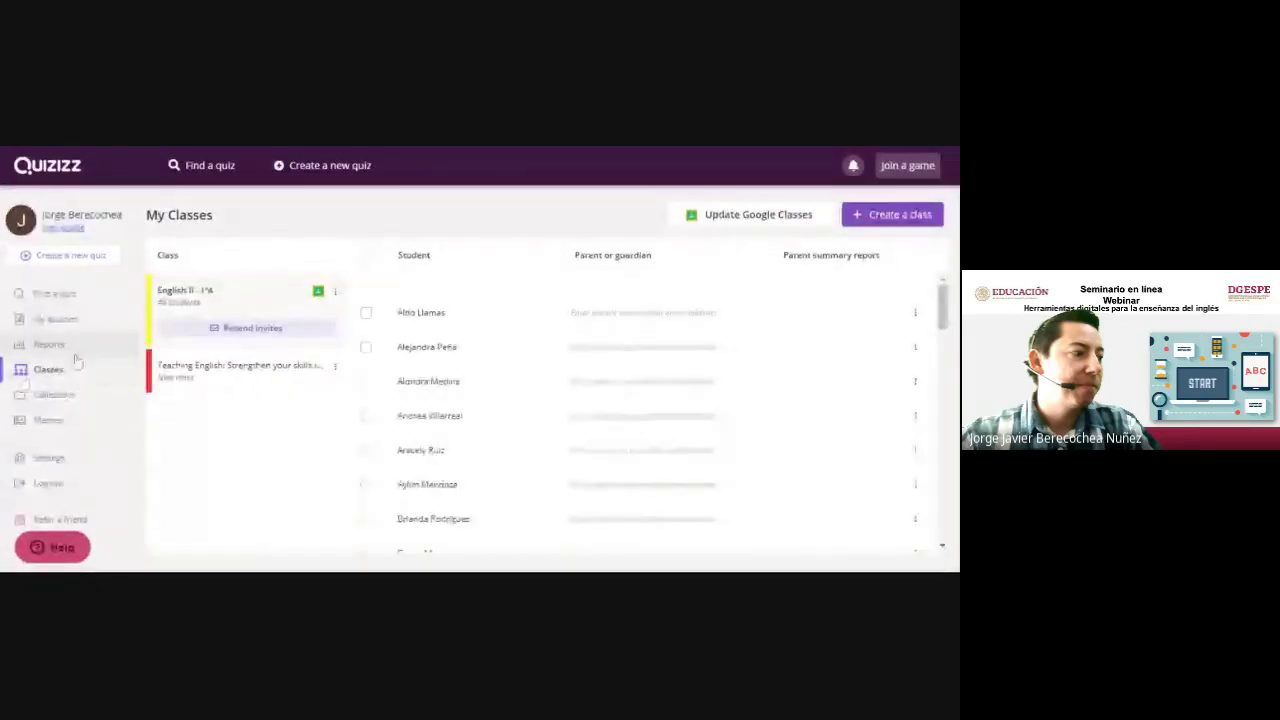
scroll(420, 323, down, 15)
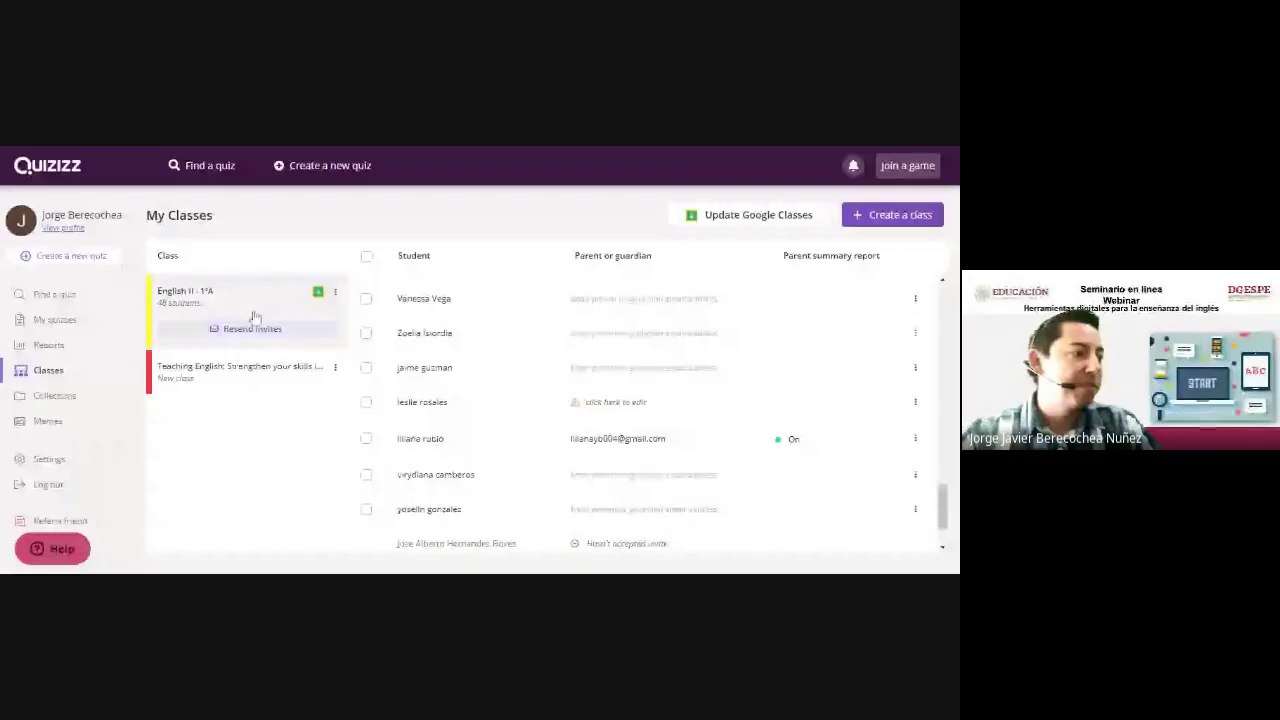
click(735, 215)
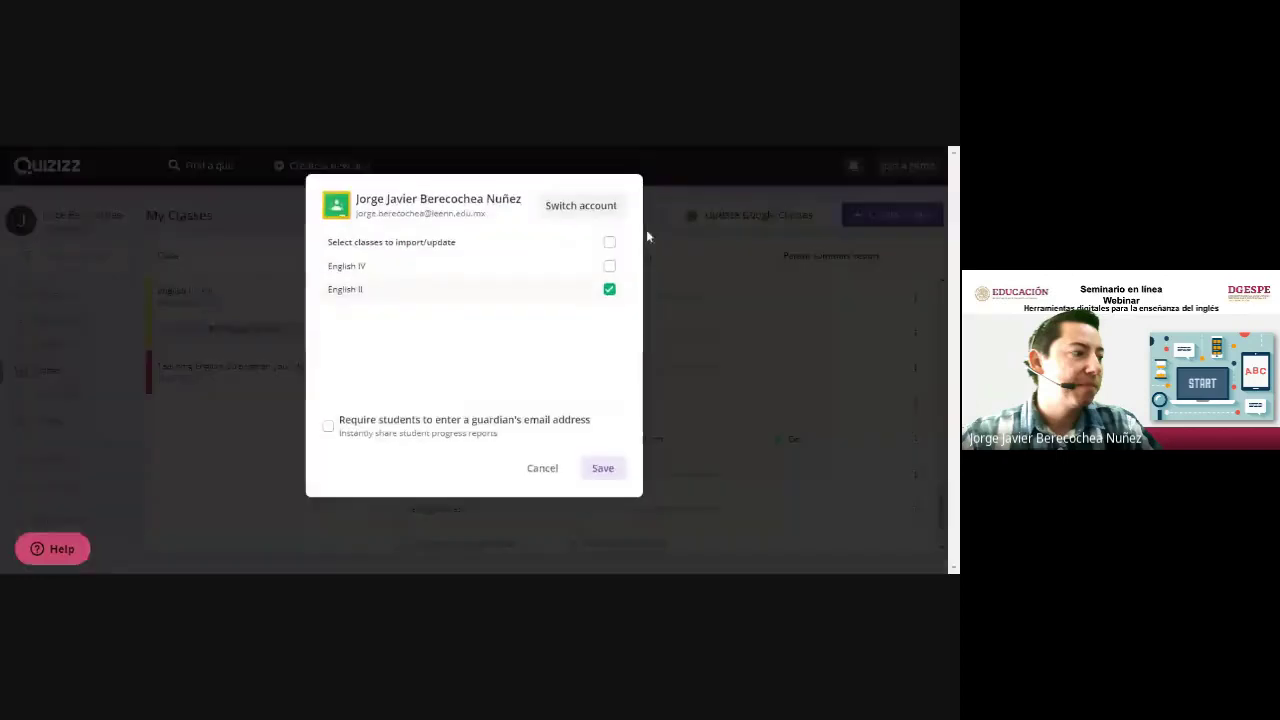
click(538, 468)
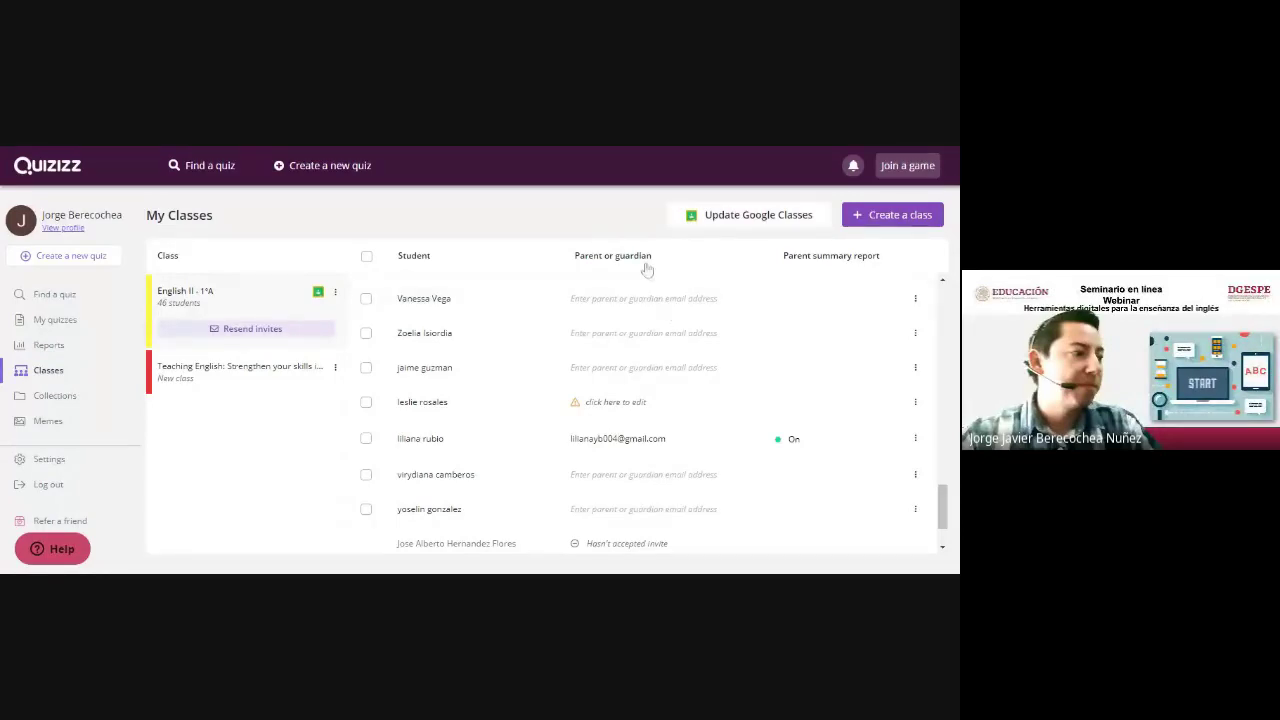
scroll(620, 300, up, 6)
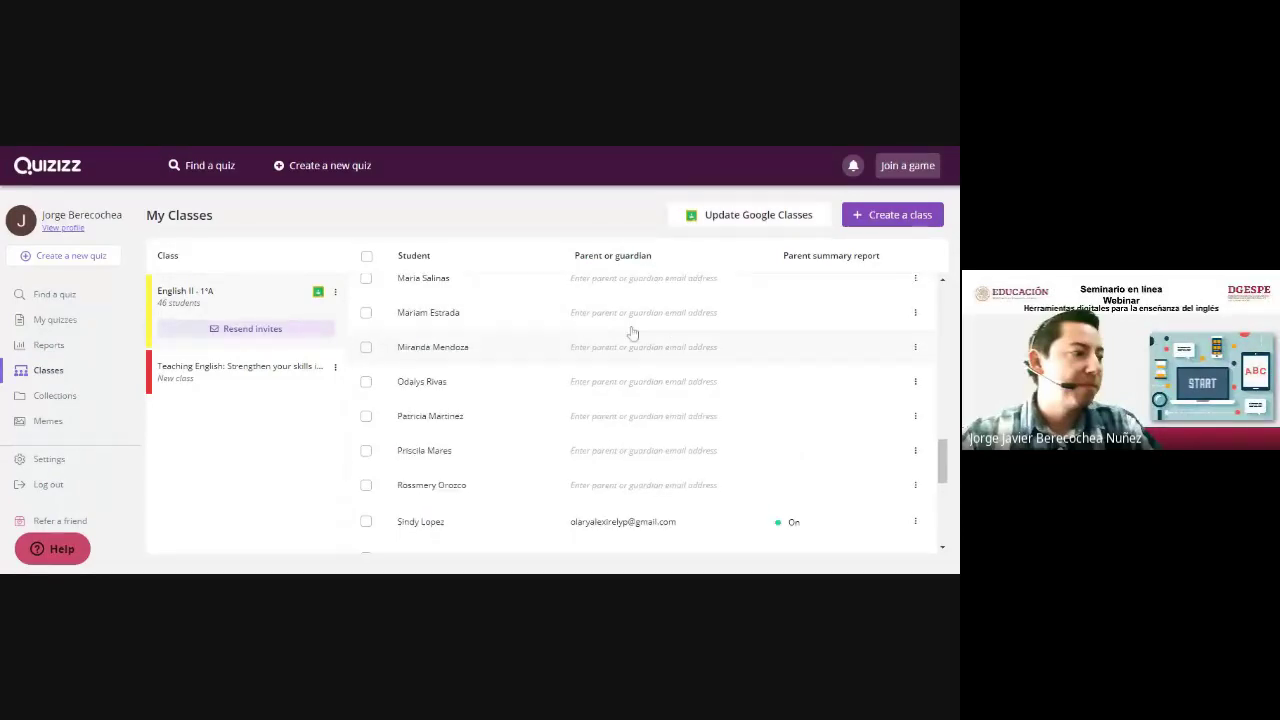
scroll(632, 332, up, 5)
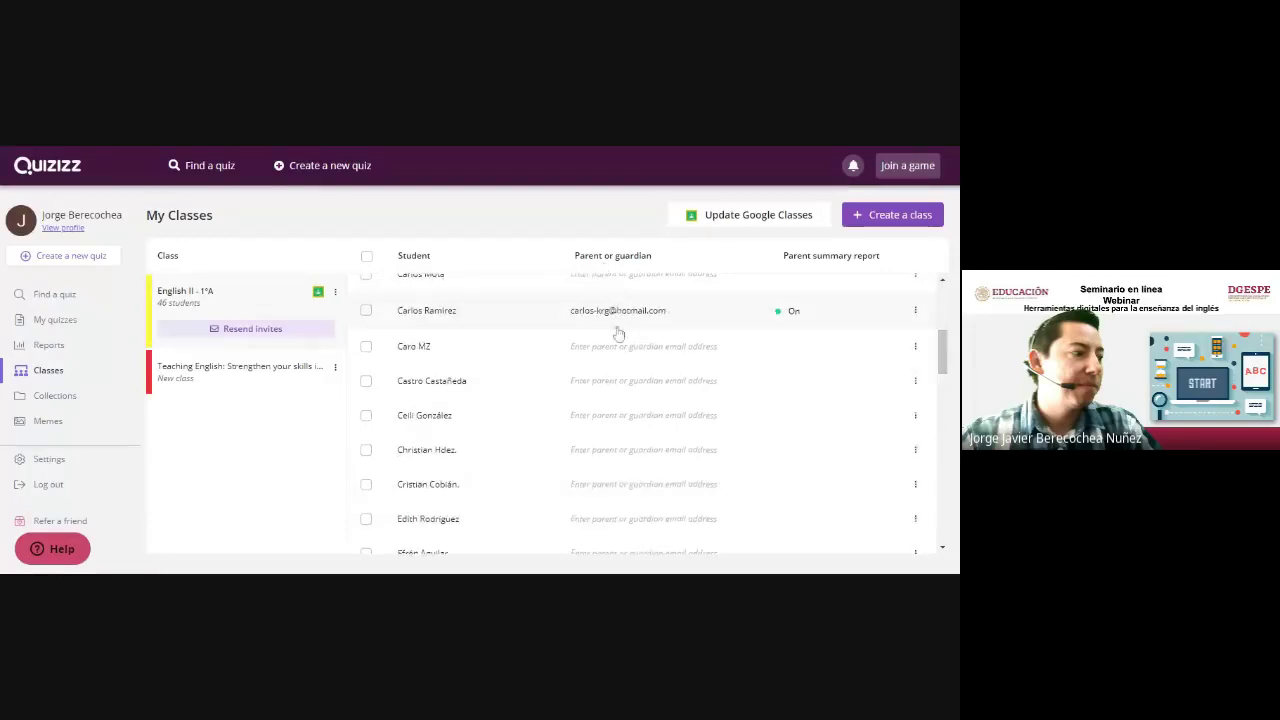
scroll(614, 331, up, 3)
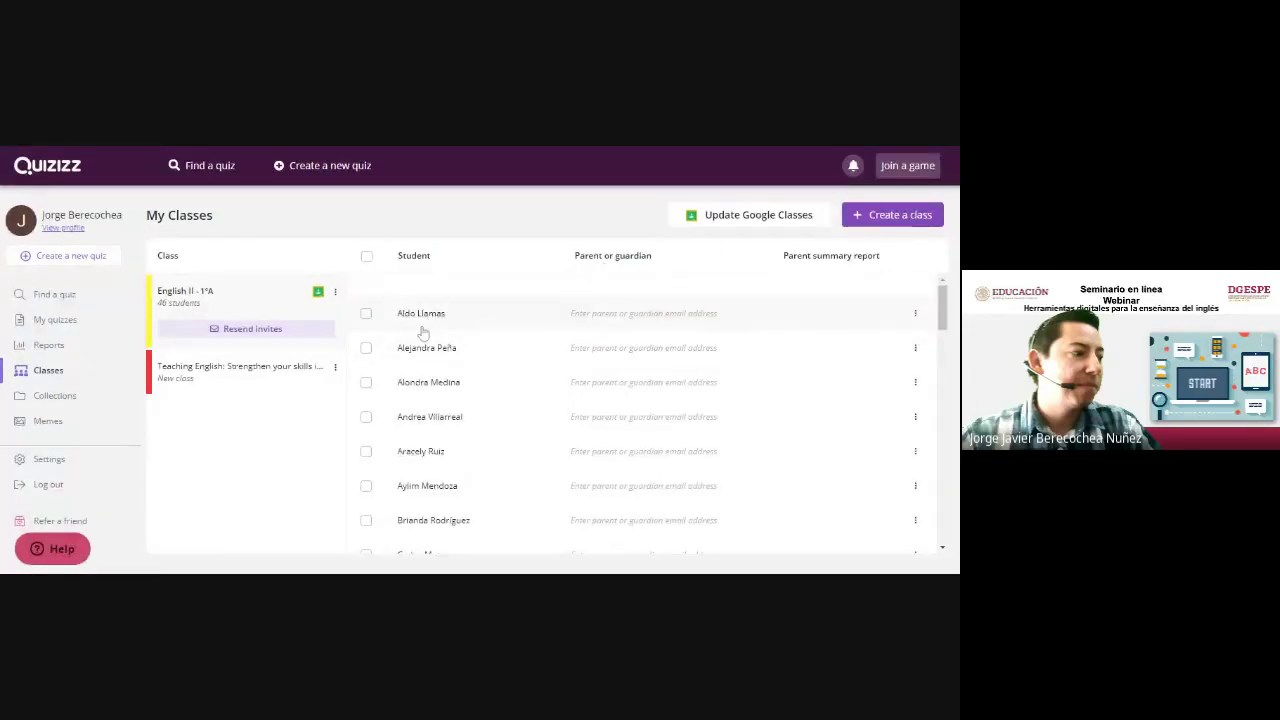
click(613, 315)
- Open the quiz "Herramientas digitales para la enseñanza del inglés" from the own quizzes and set it up for live play
click(57, 320)
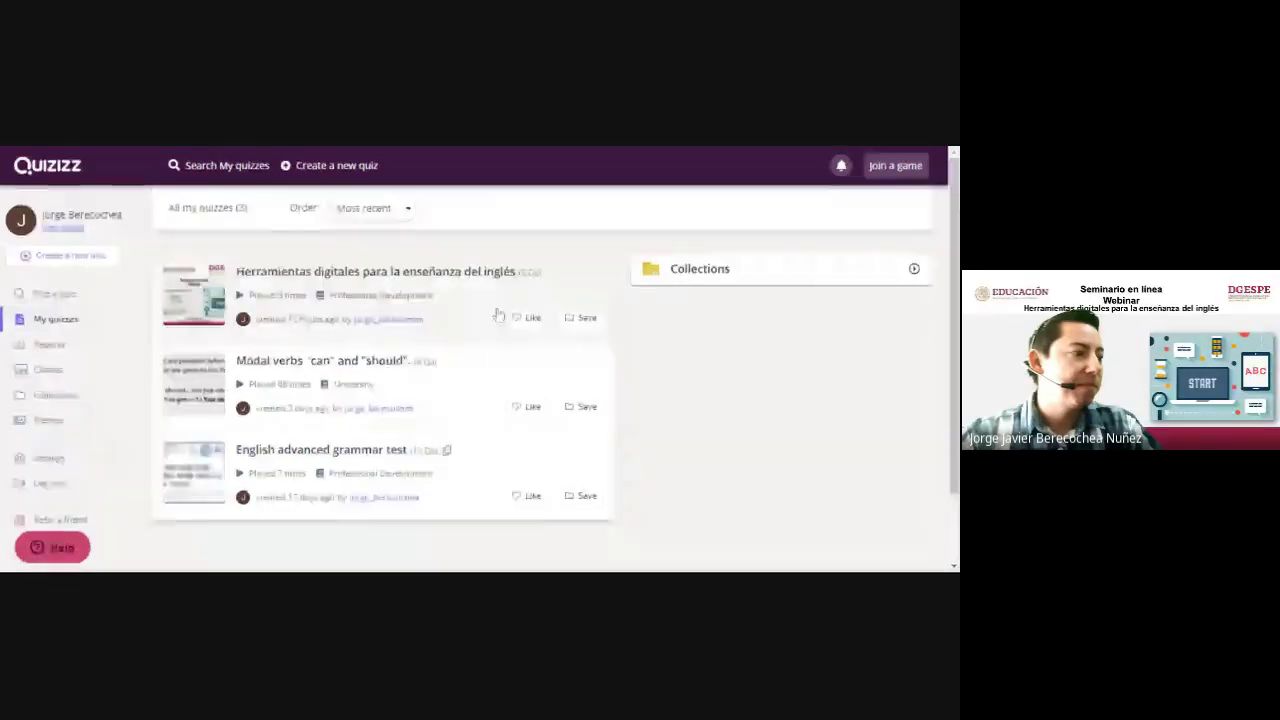
click(205, 298)
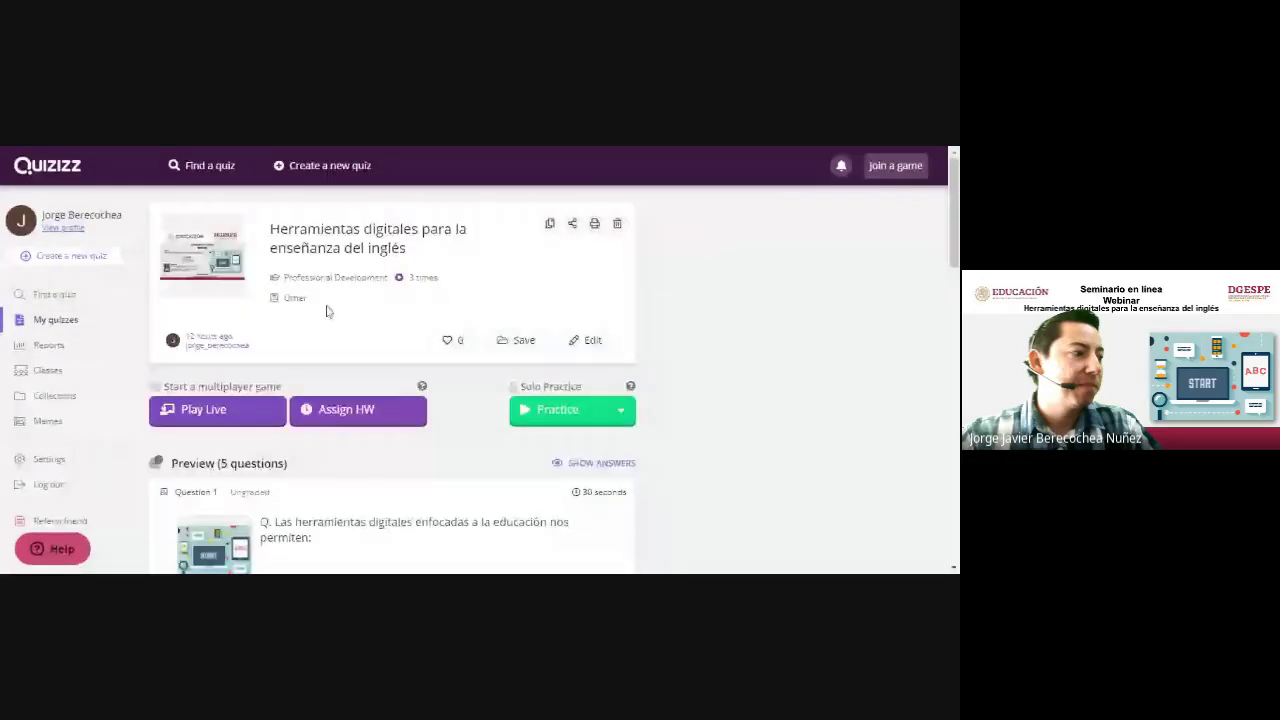
click(229, 413)
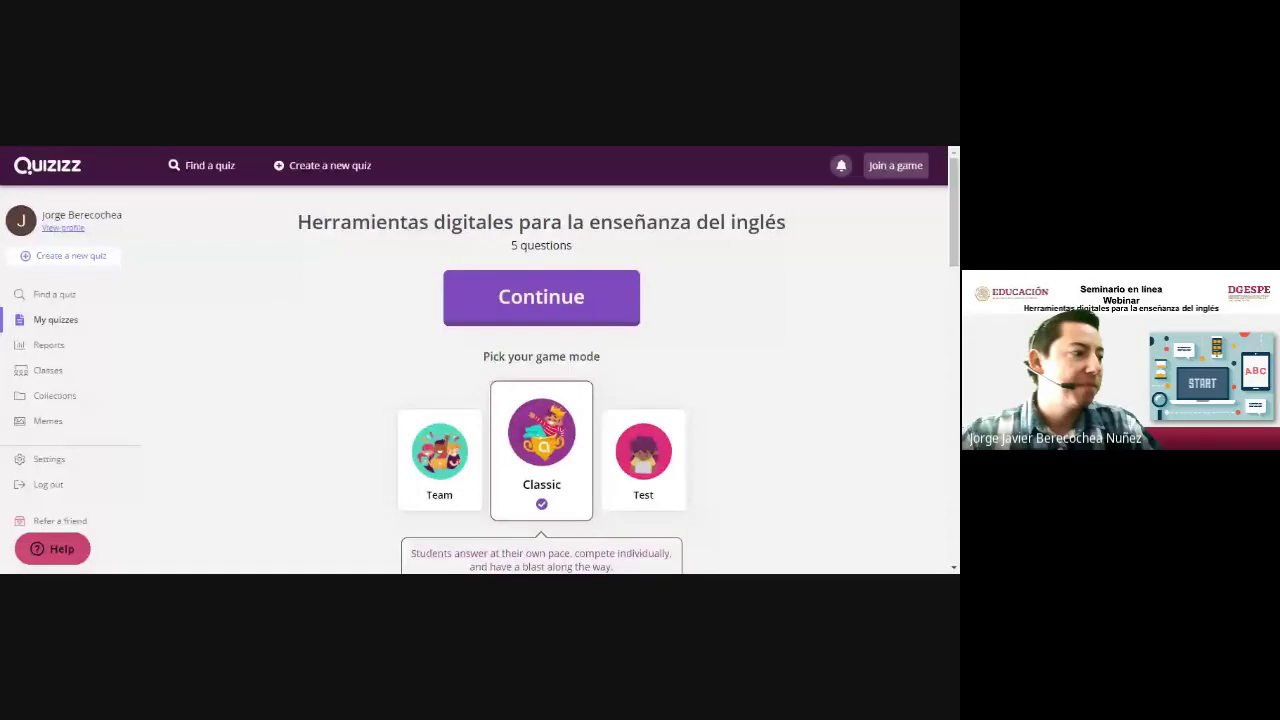
- Turn off Shuffle answer options in the gameplay settings of the live game
click(548, 306)
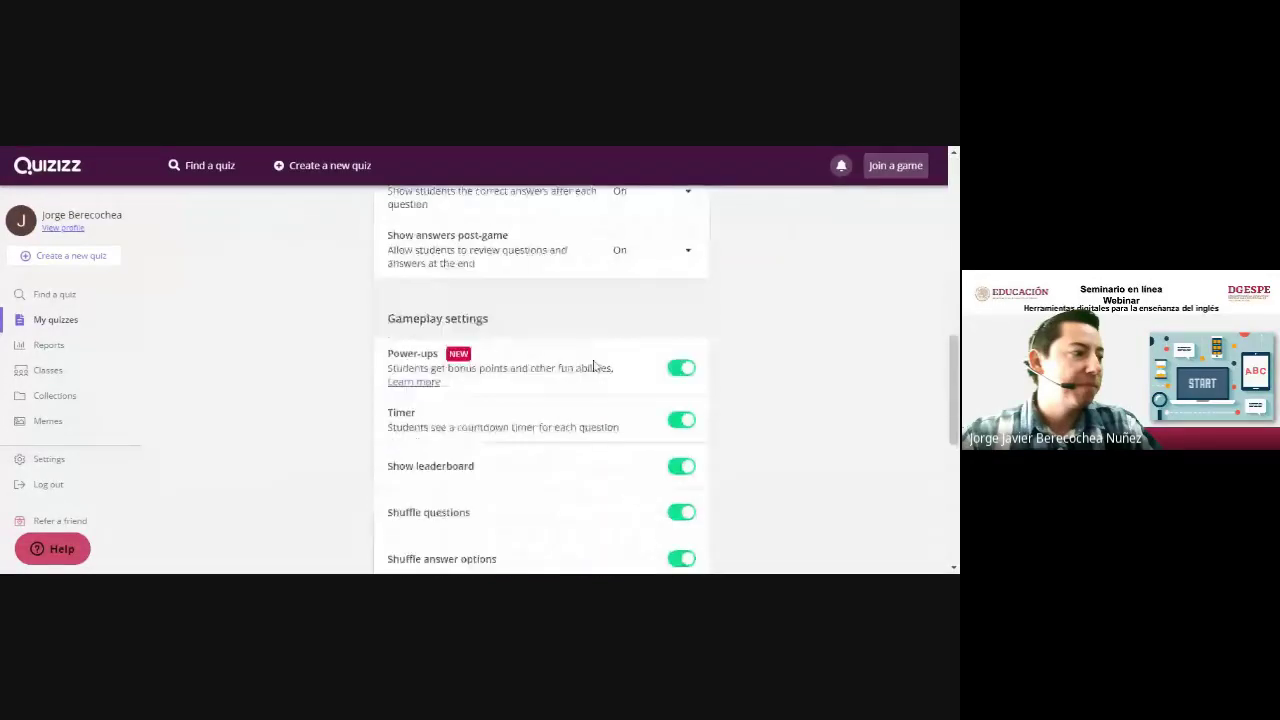
scroll(594, 366, down, 2)
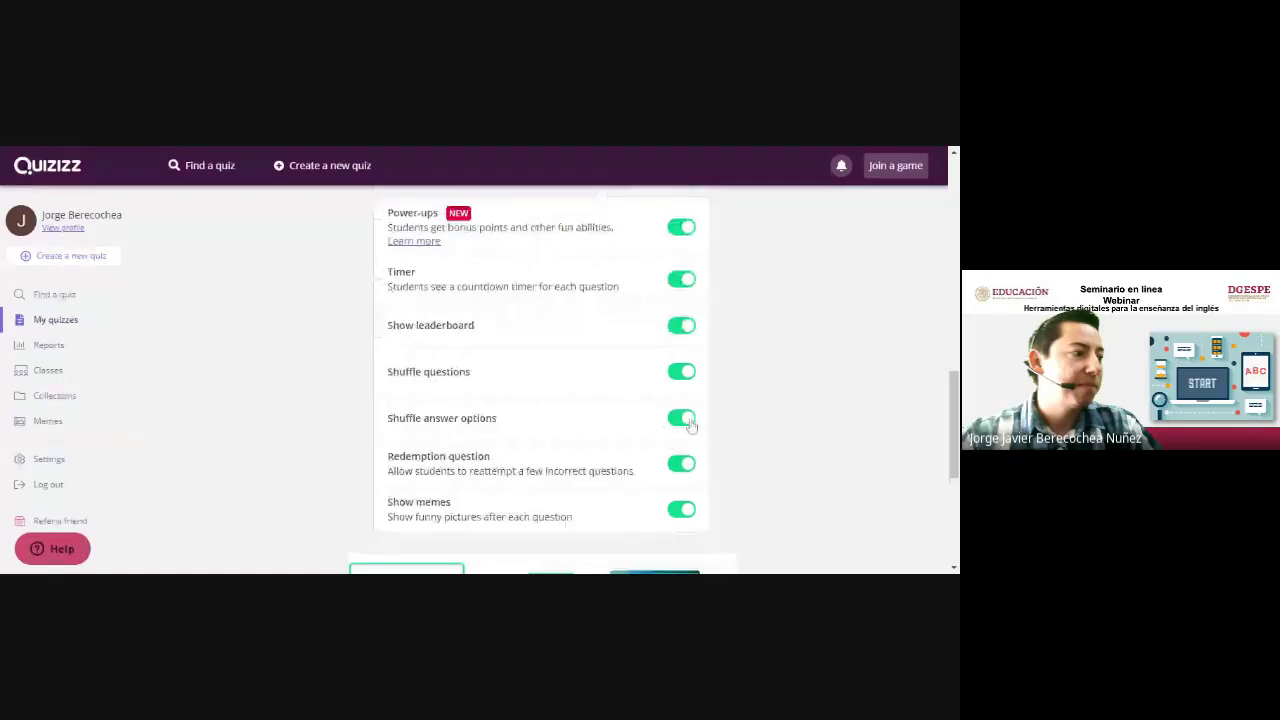
click(688, 423)
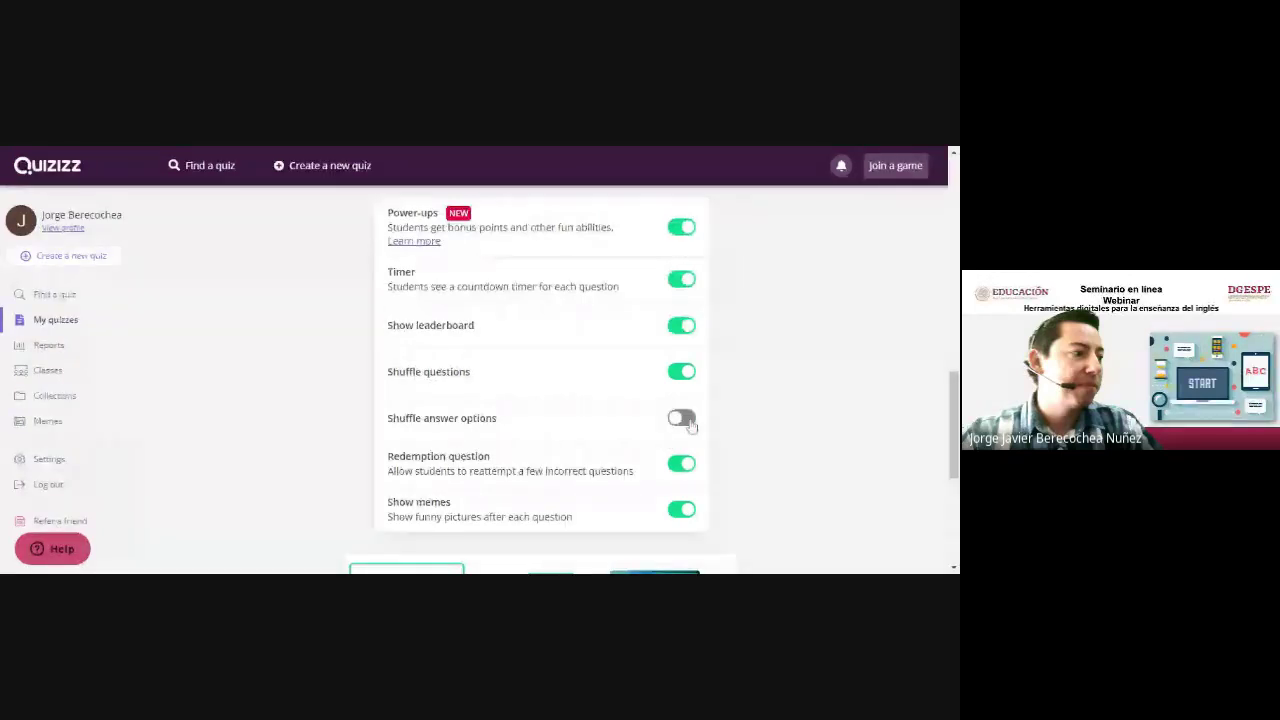
scroll(611, 365, down, 1)
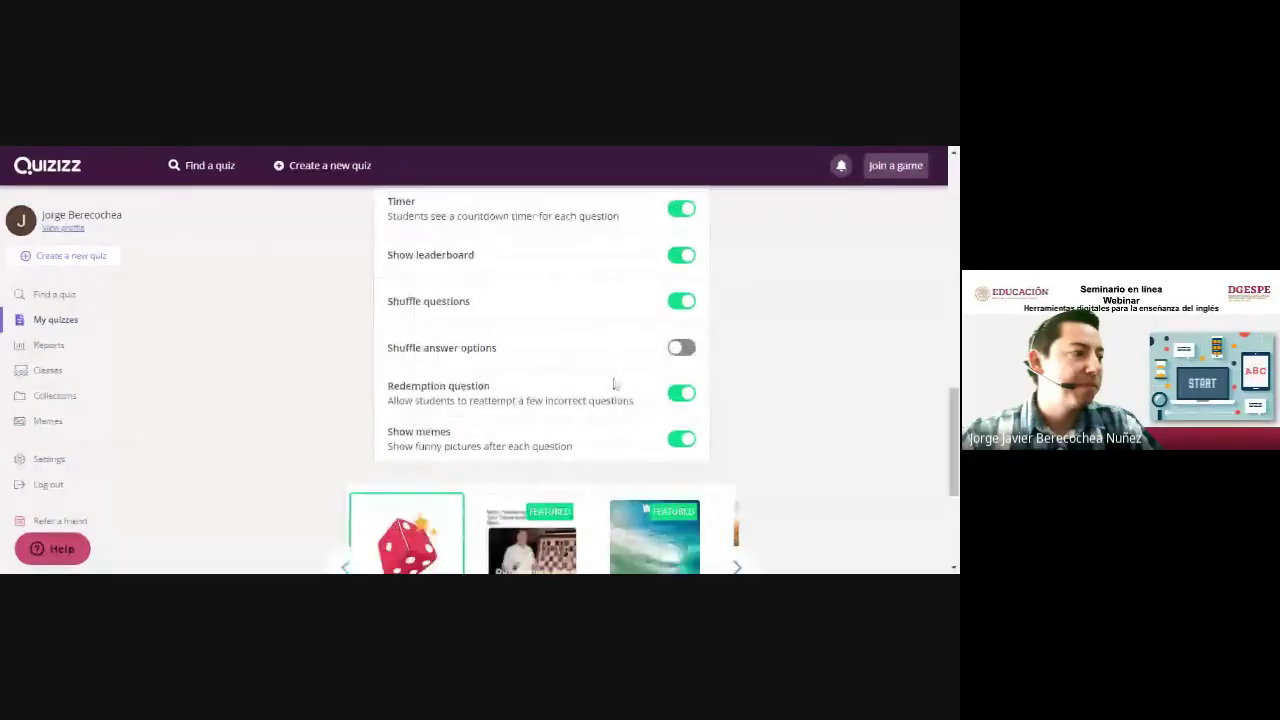
- Examine the gameplay and general settings of the live game, including the choices for student attempts
scroll(614, 383, up, 2)
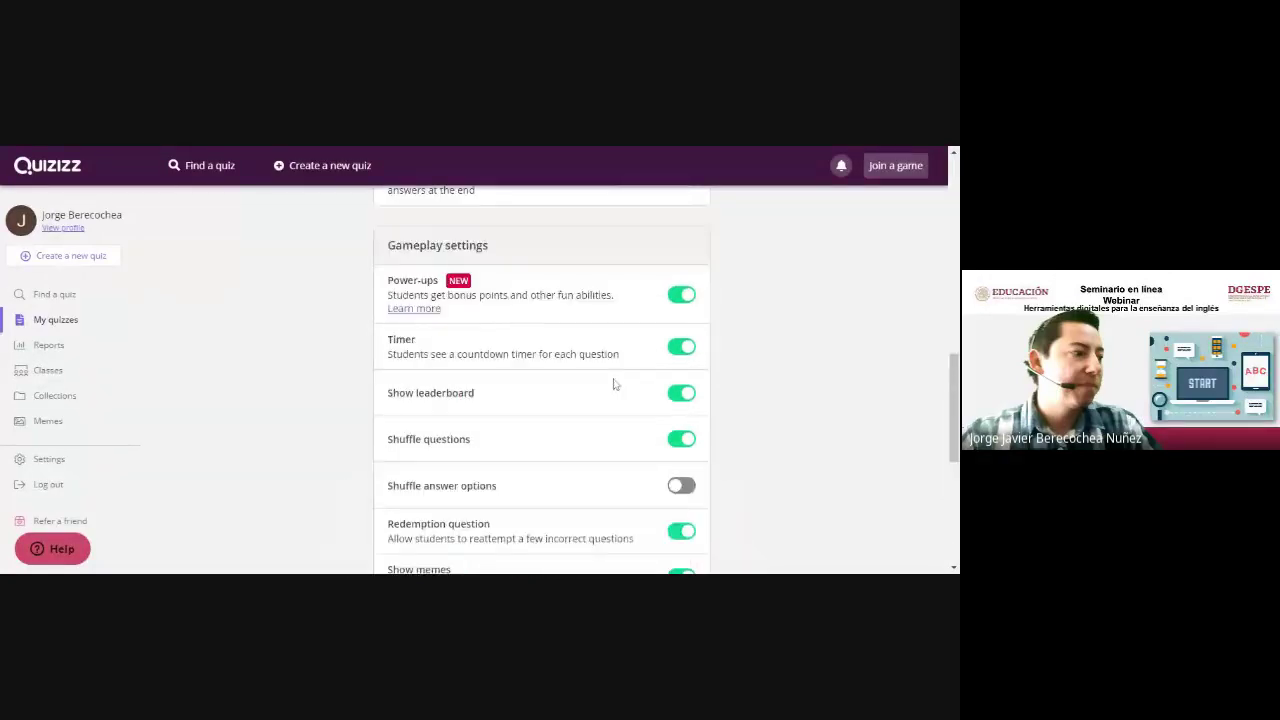
scroll(612, 384, up, 2)
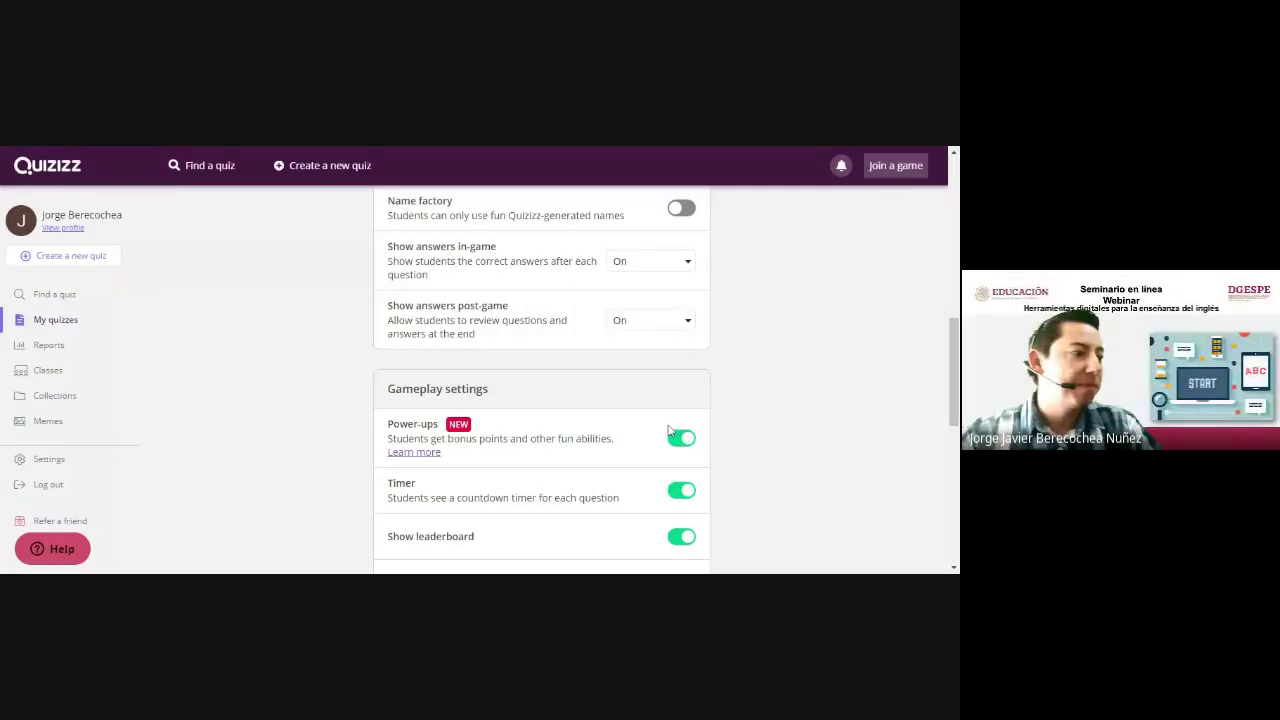
scroll(651, 406, up, 2)
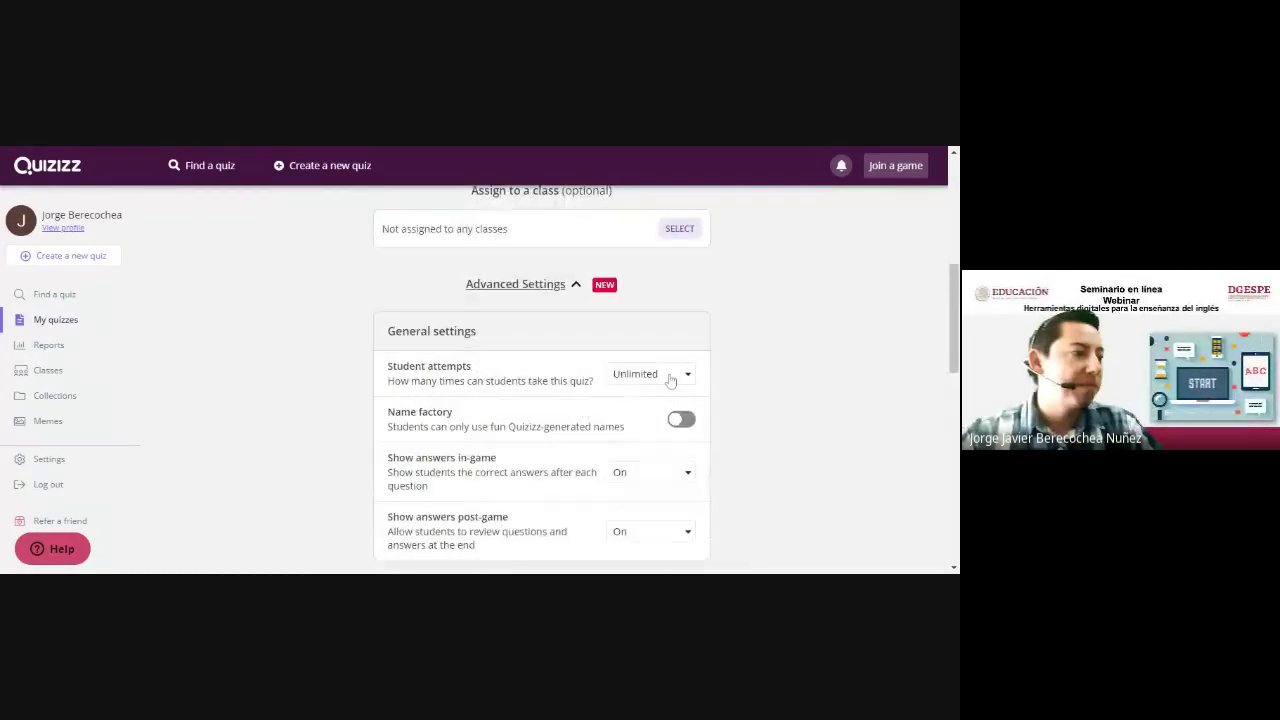
click(662, 378)
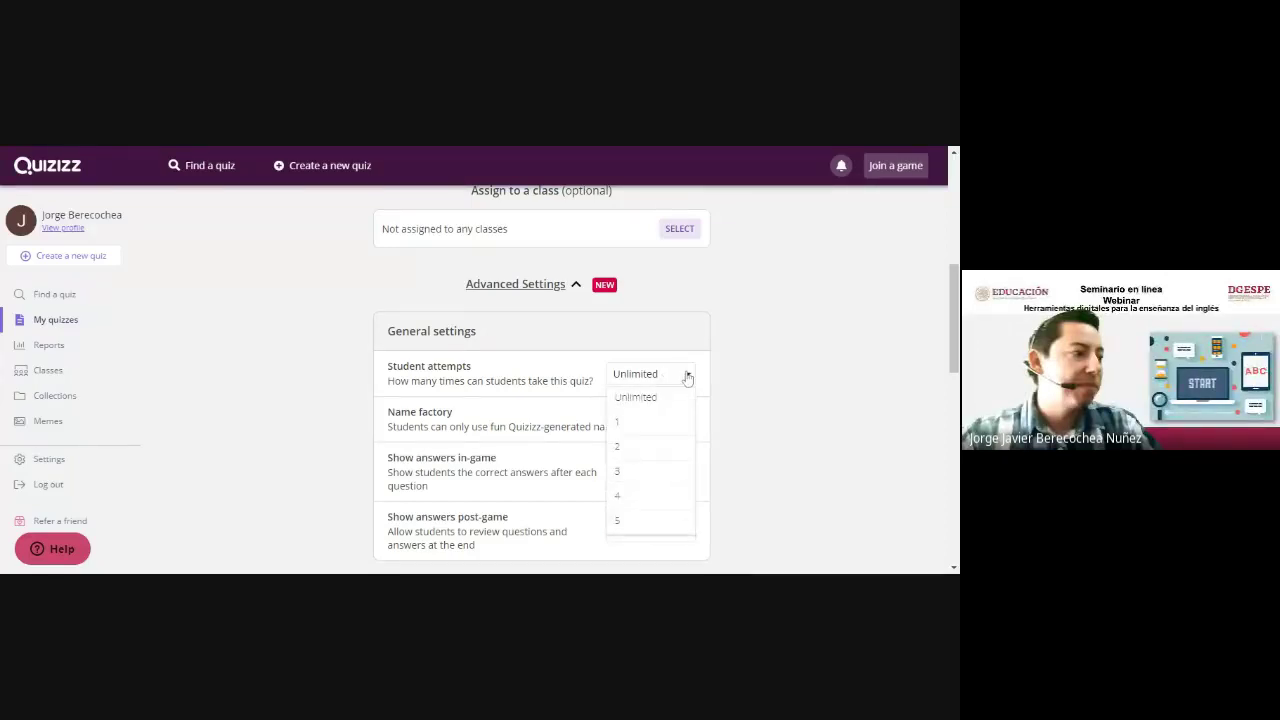
click(688, 378)
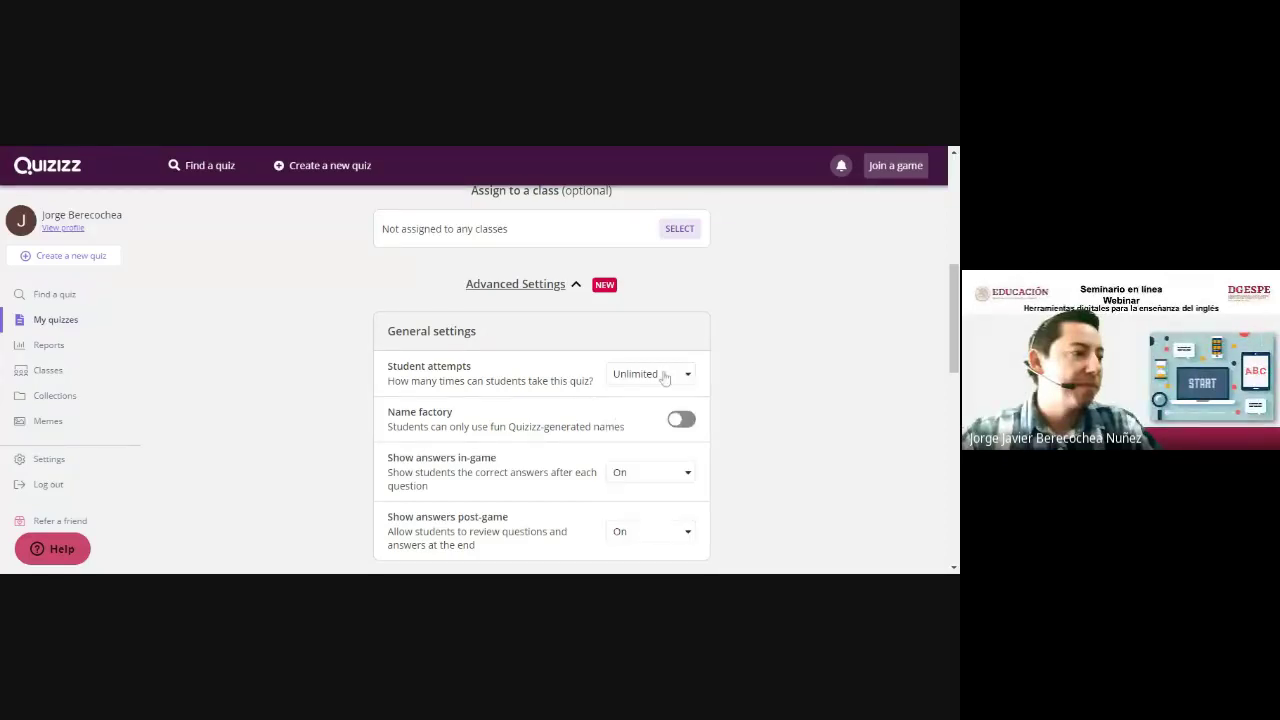
scroll(497, 443, down, 1)
scroll(523, 400, down, 1)
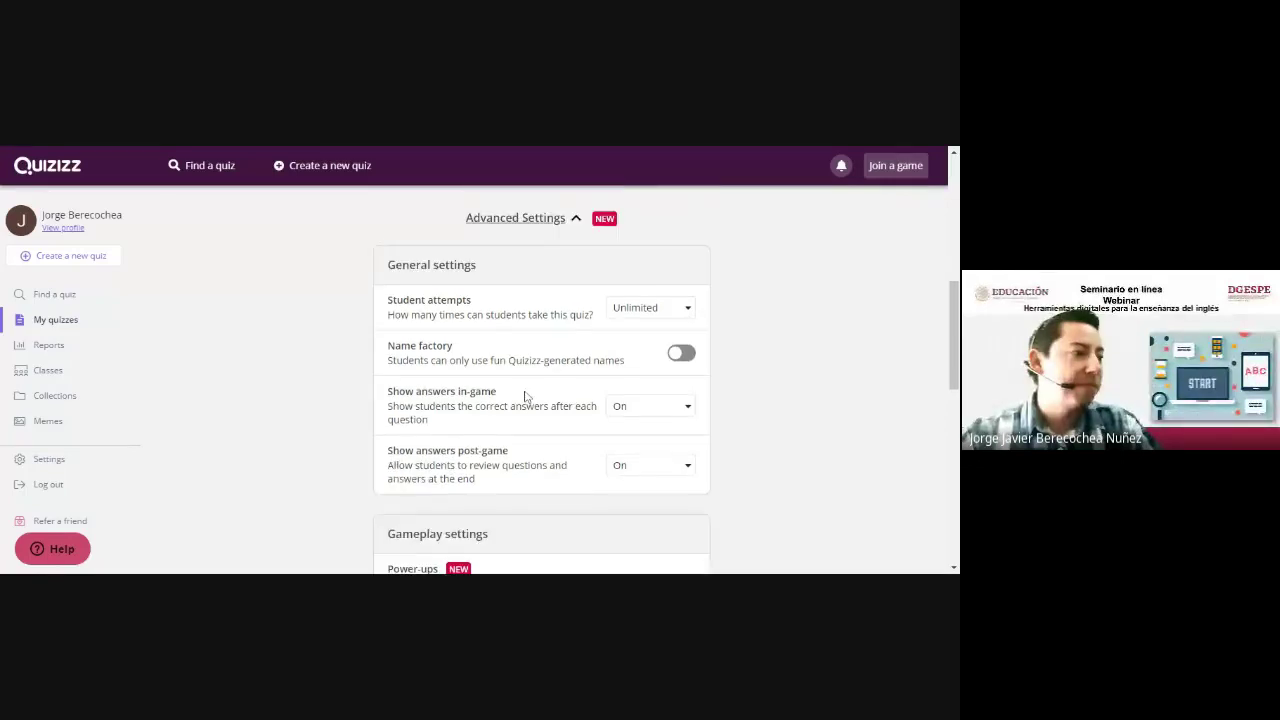
scroll(529, 386, up, 3)
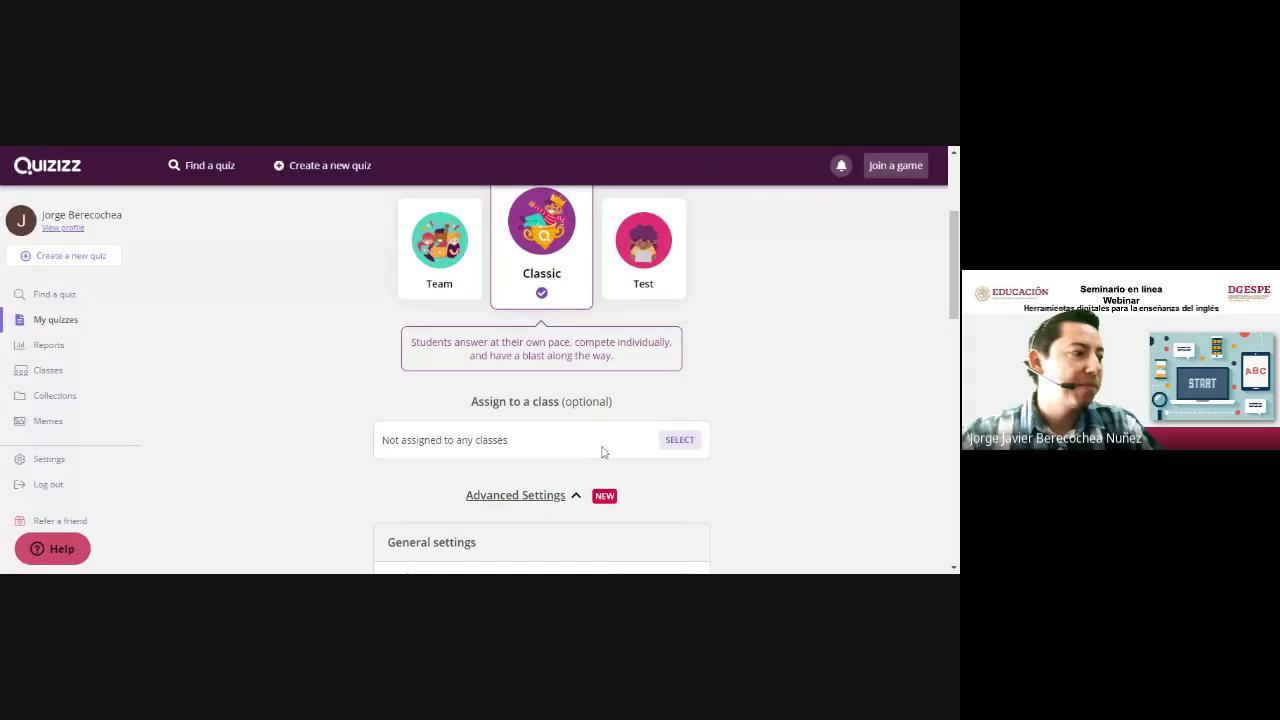
- View the classes this game can be assigned to, leave it unassigned, and look over the game modes
click(680, 443)
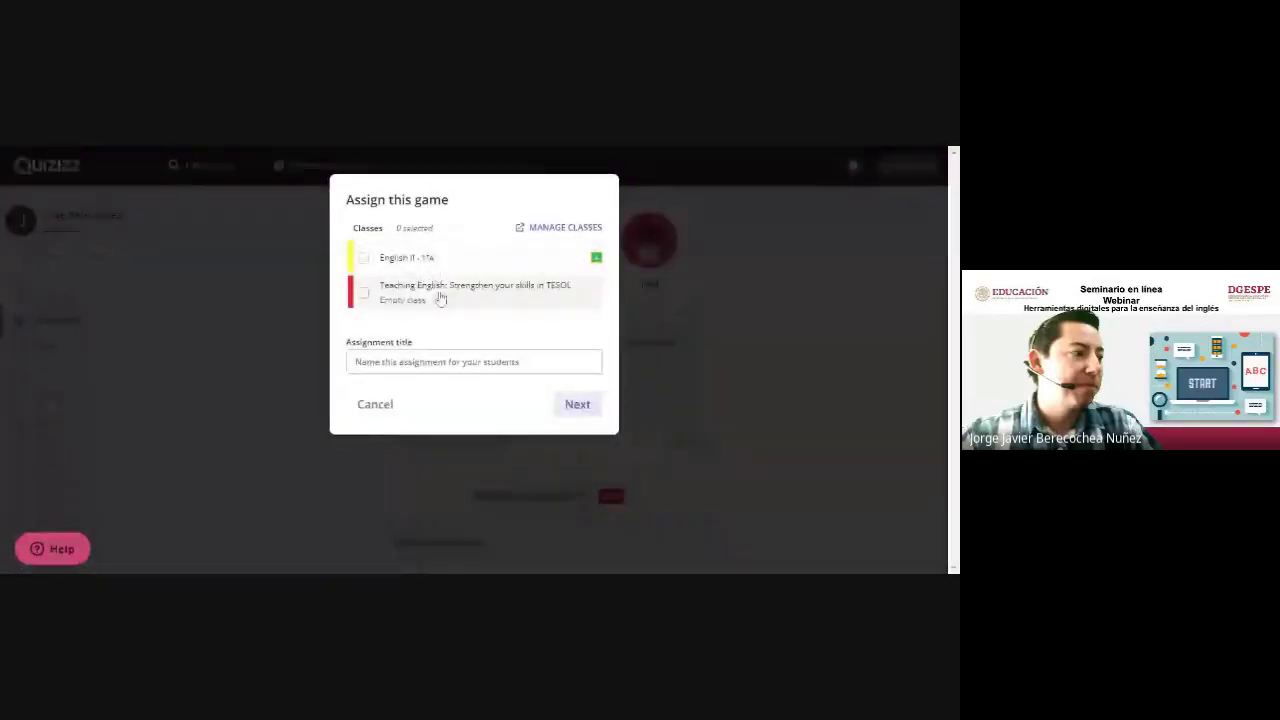
click(373, 404)
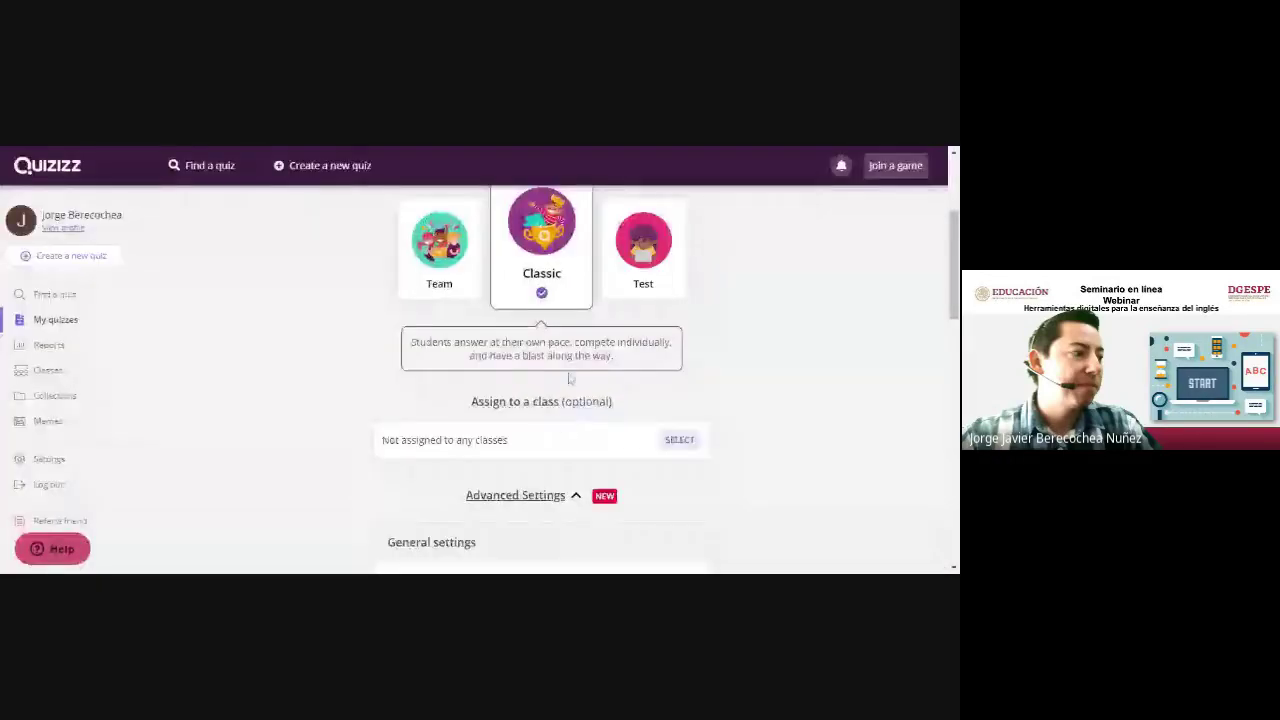
scroll(604, 461, up, 2)
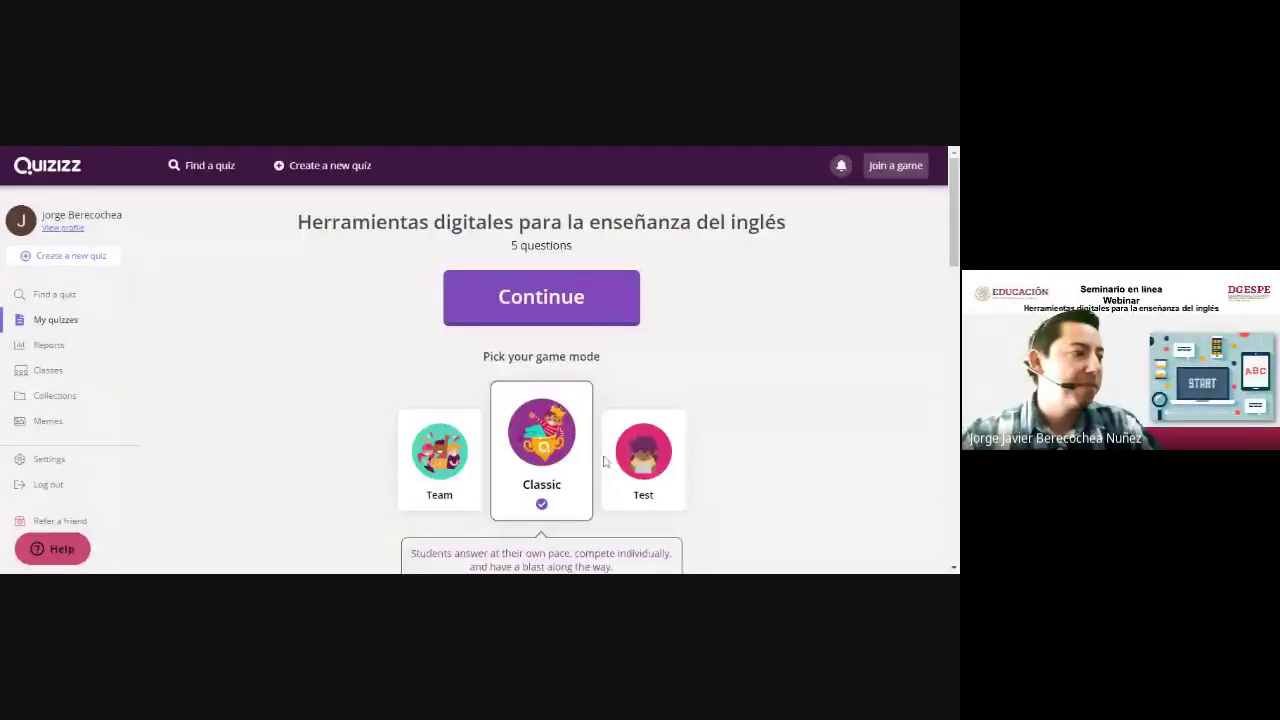
scroll(604, 461, down, 1)
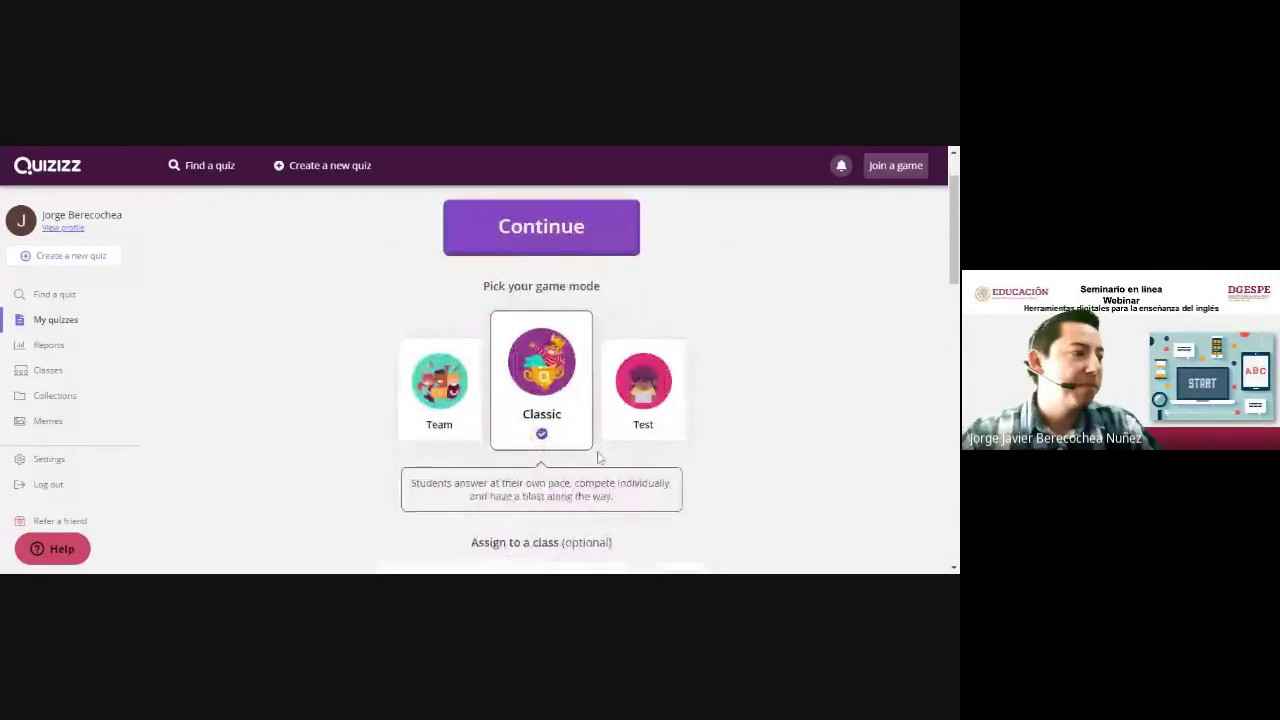
scroll(590, 445, down, 1)
scroll(588, 444, down, 1)
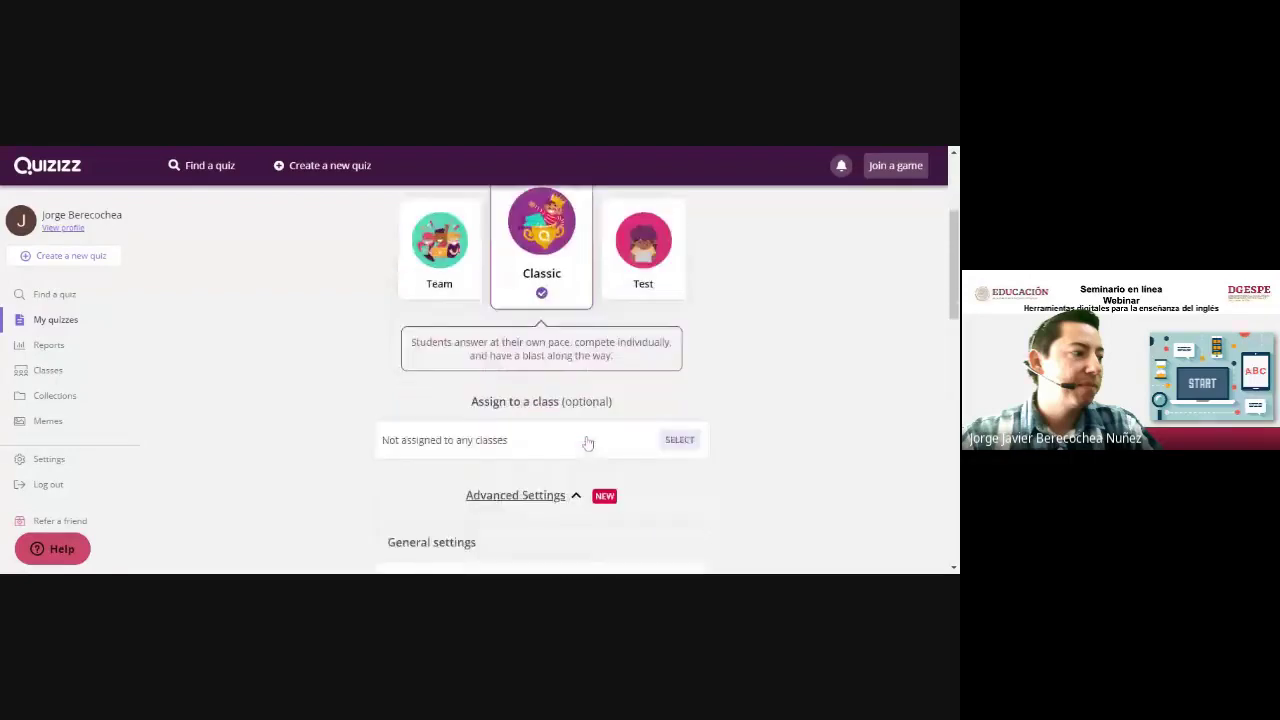
scroll(588, 444, up, 2)
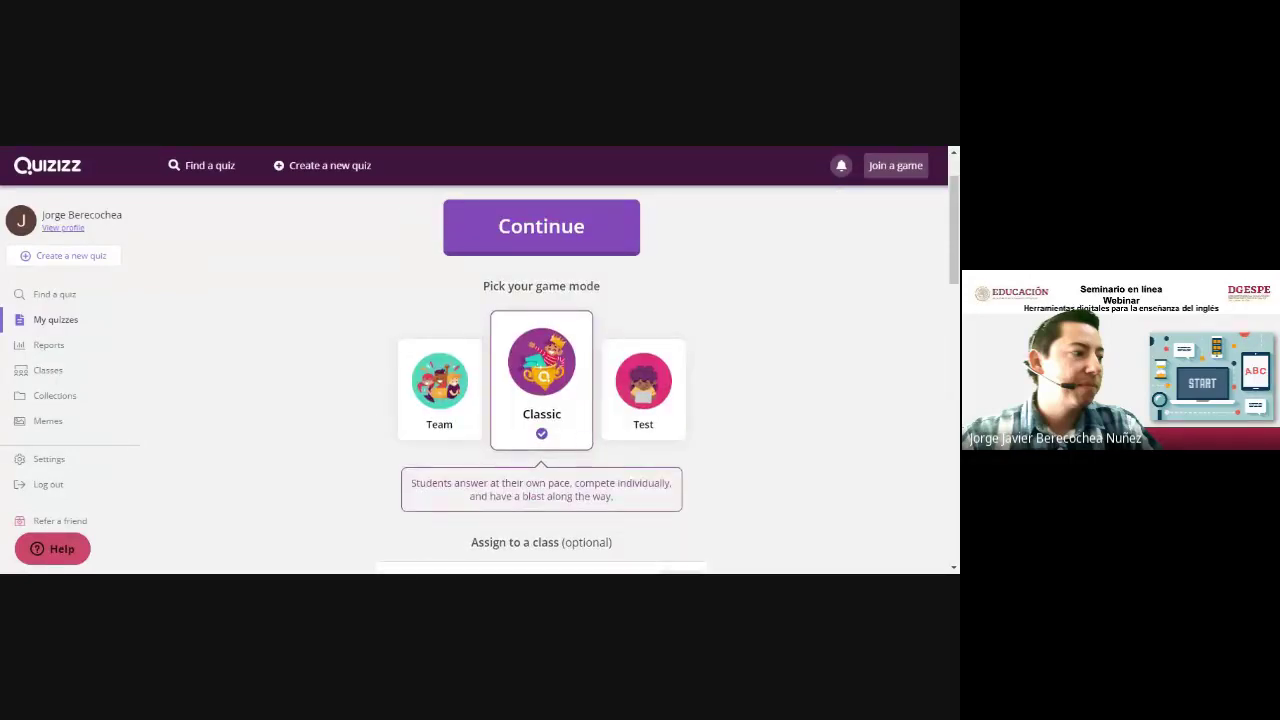
scroll(518, 325, up, 1)
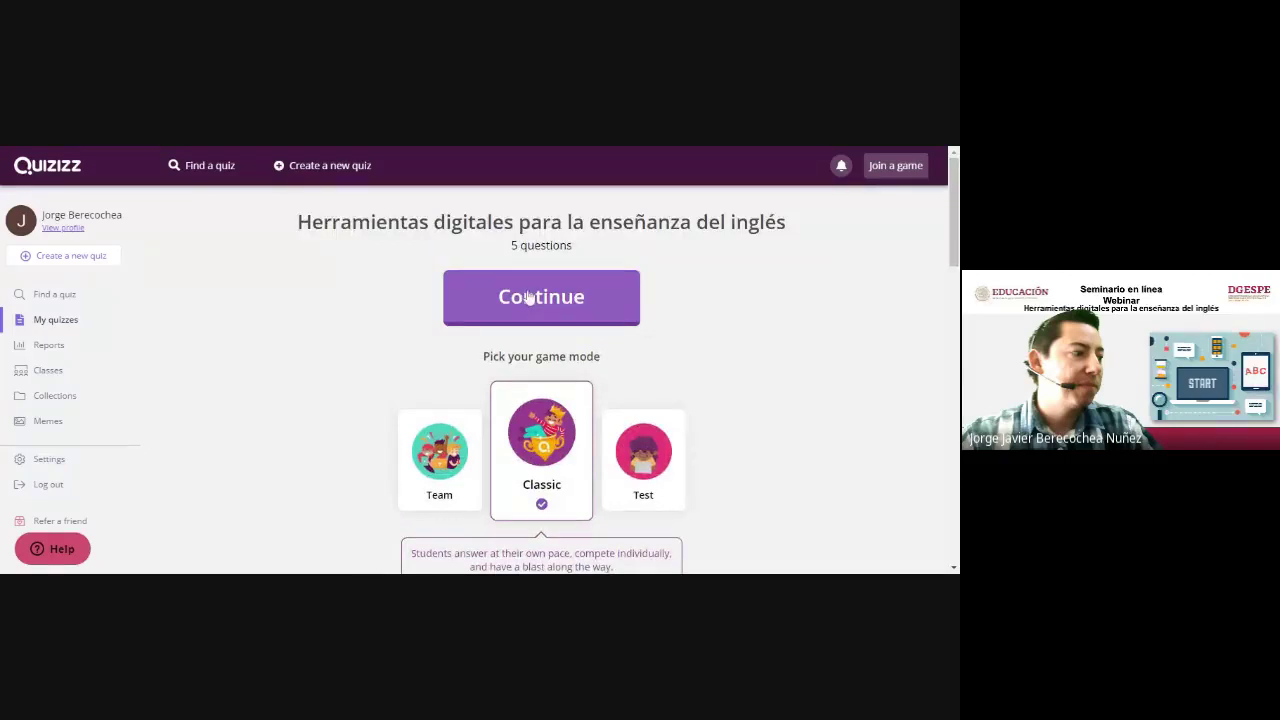
- Open the lobby for the Classic mode game, check the players who have joined, and start the game
click(529, 299)
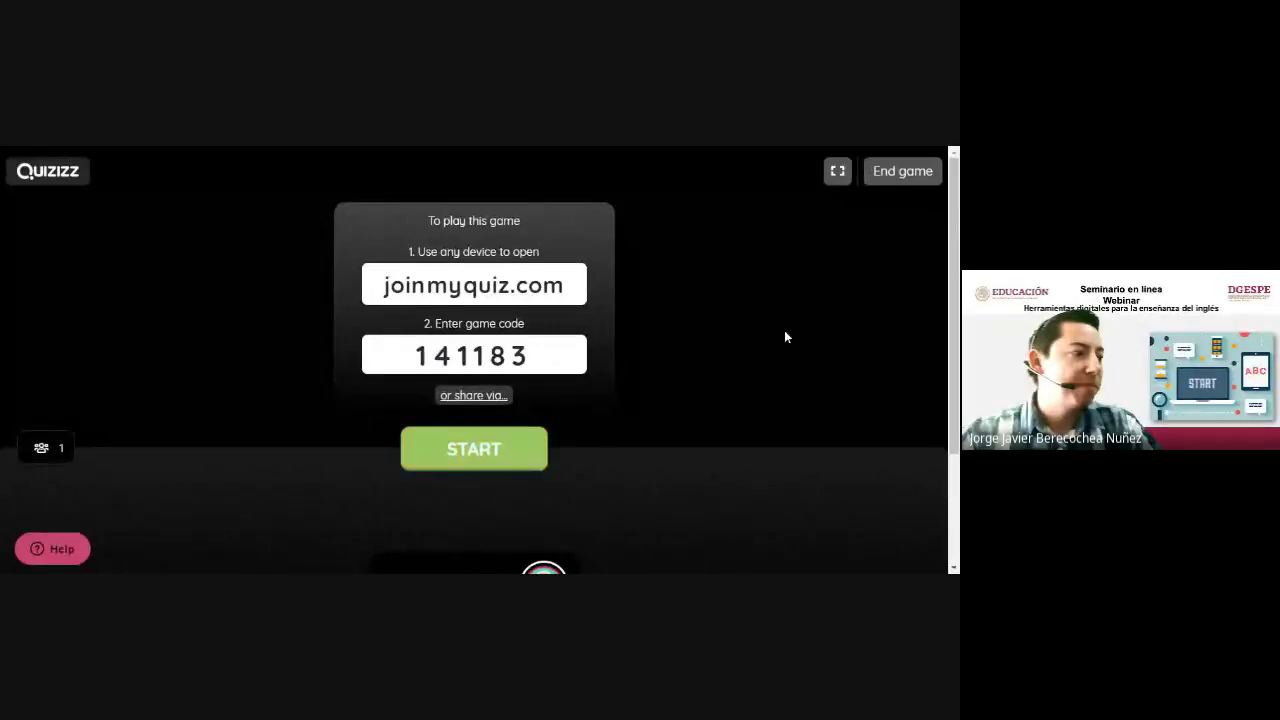
scroll(500, 500, down, 3)
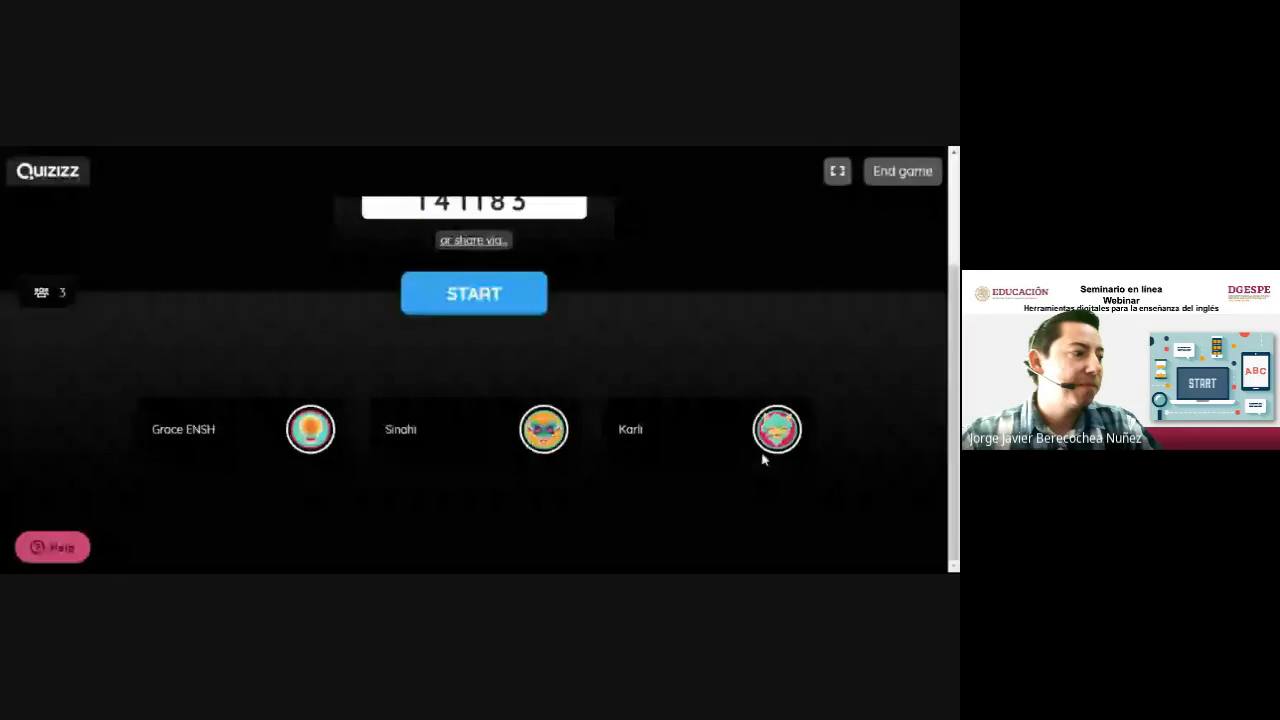
scroll(770, 445, up, 3)
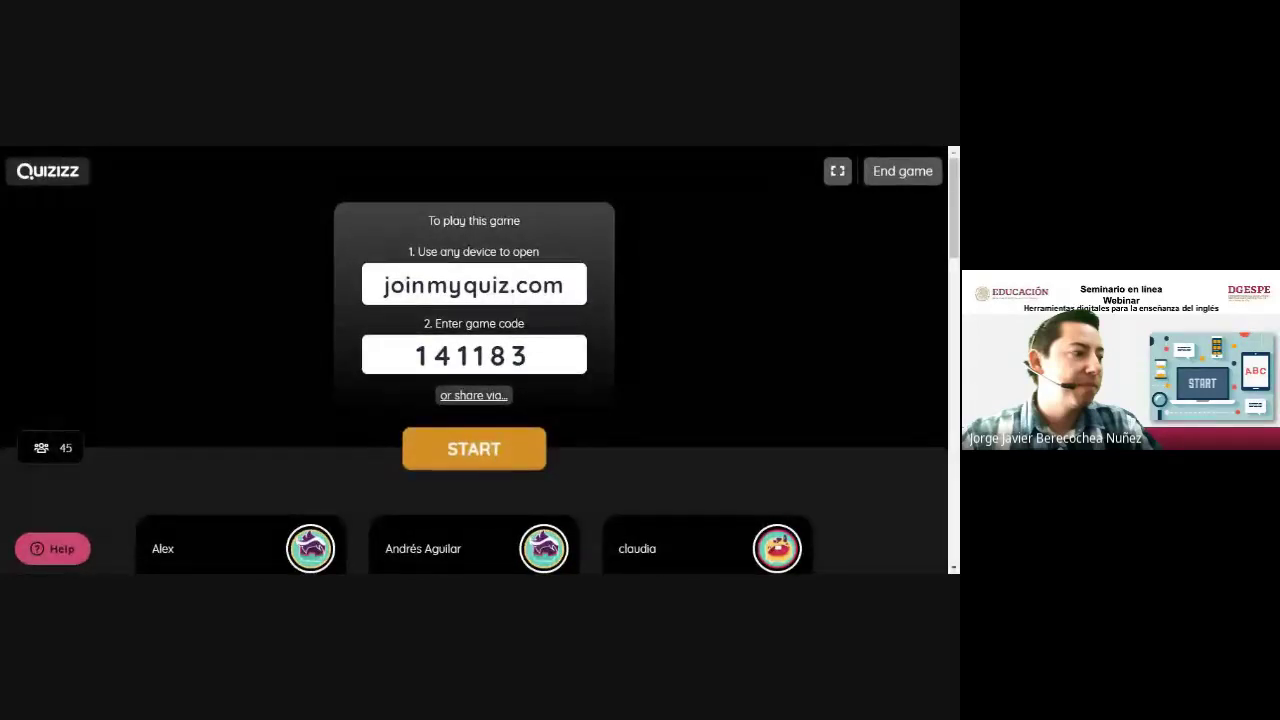
click(474, 448)
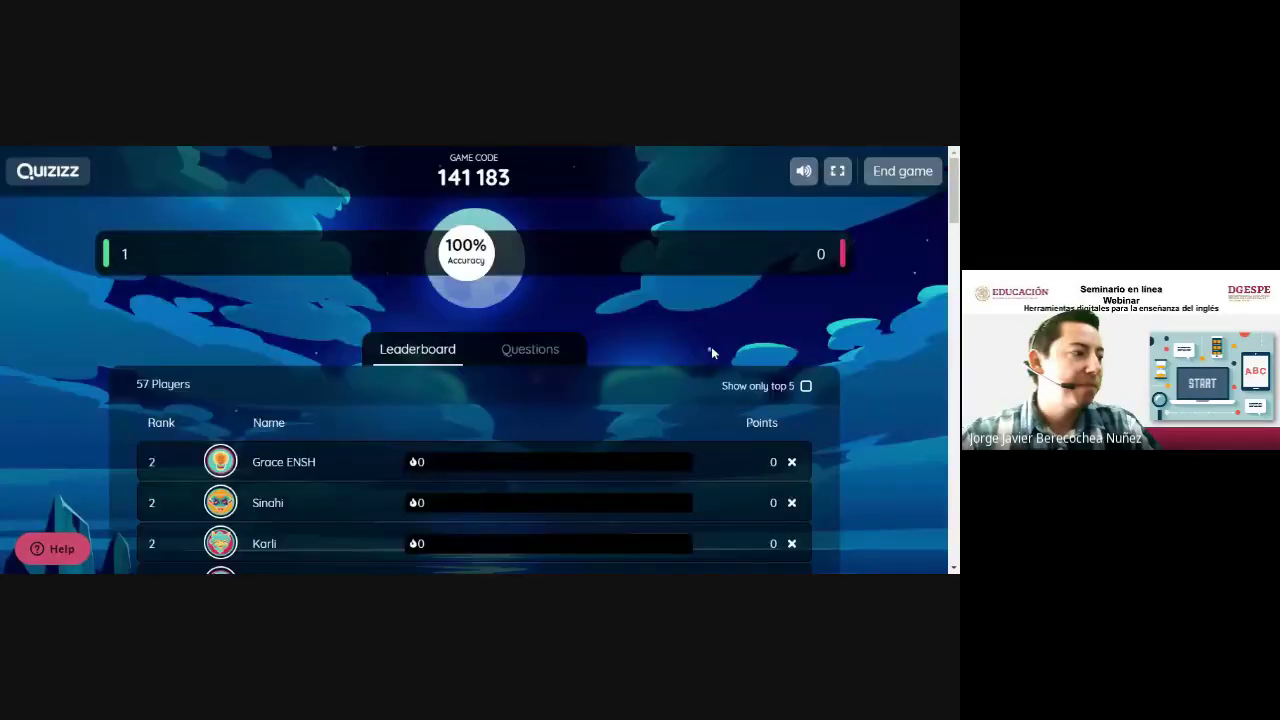
- Mute the live game's sound and examine the player rankings on the leaderboard
click(804, 172)
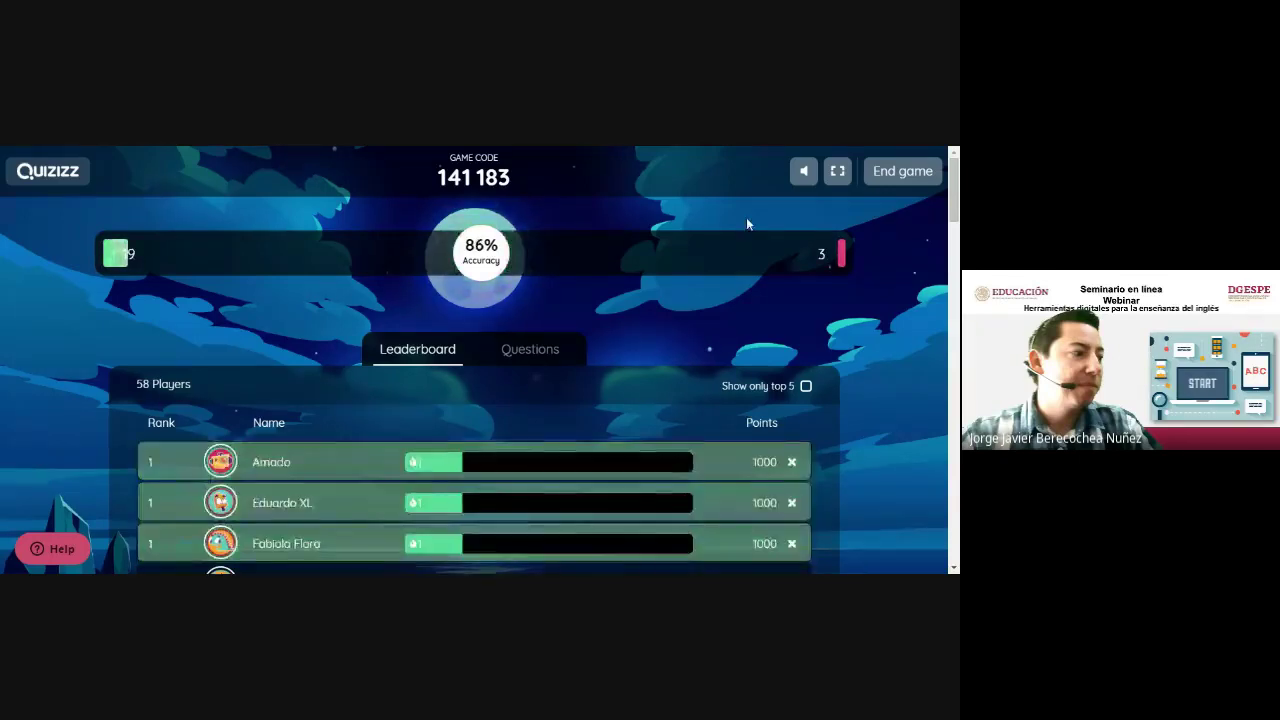
scroll(850, 295, down, 2)
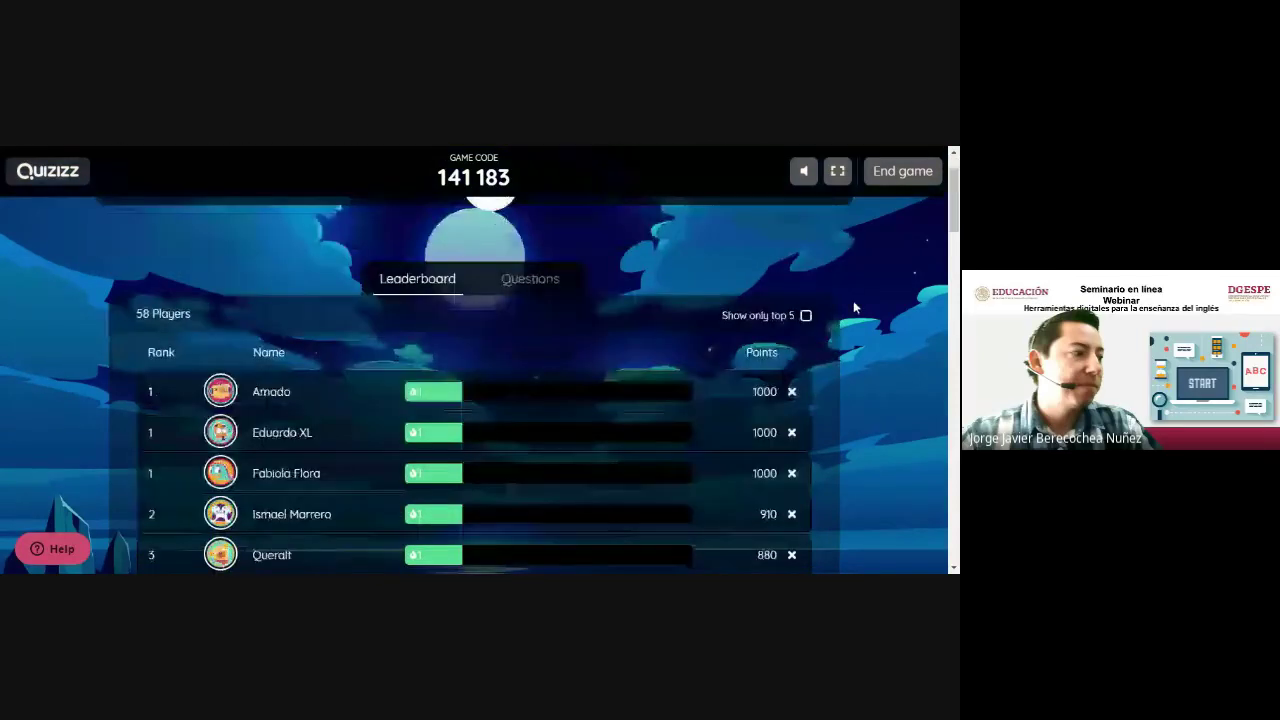
scroll(854, 306, down, 2)
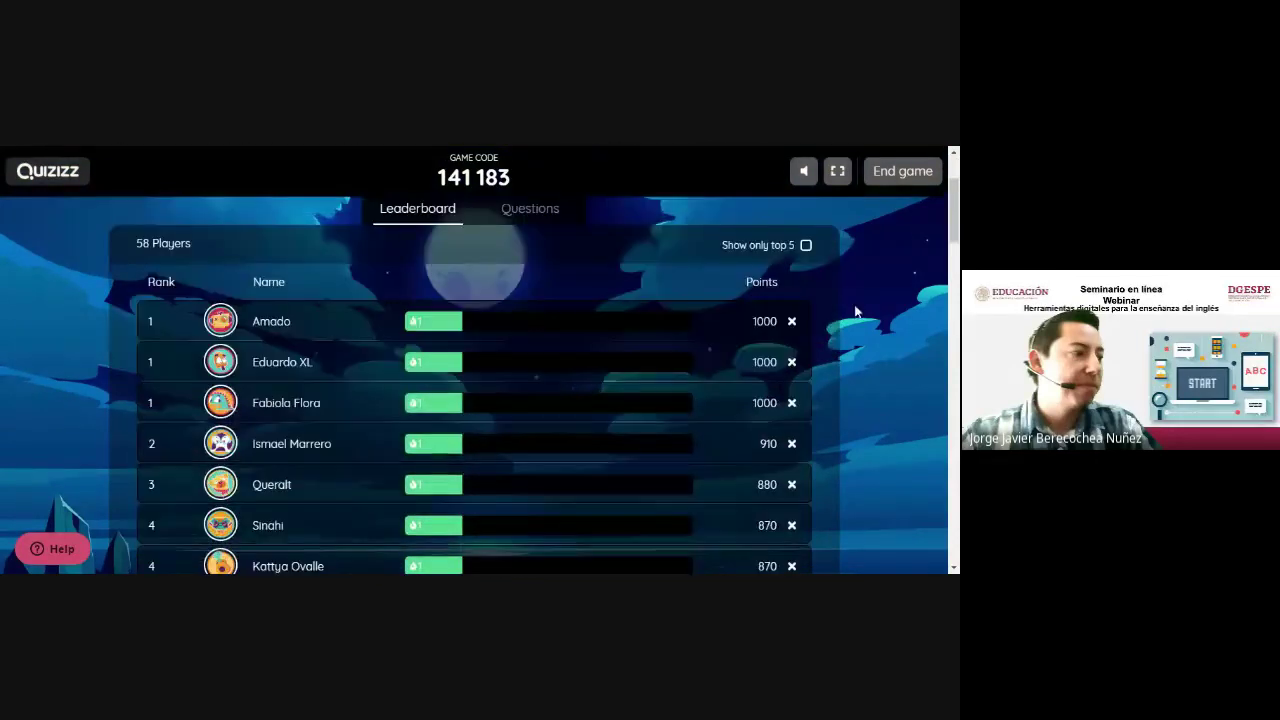
- Follow the live ranking changes and answer progress of lower-placed players, then return to the leaders
scroll(855, 312, down, 3)
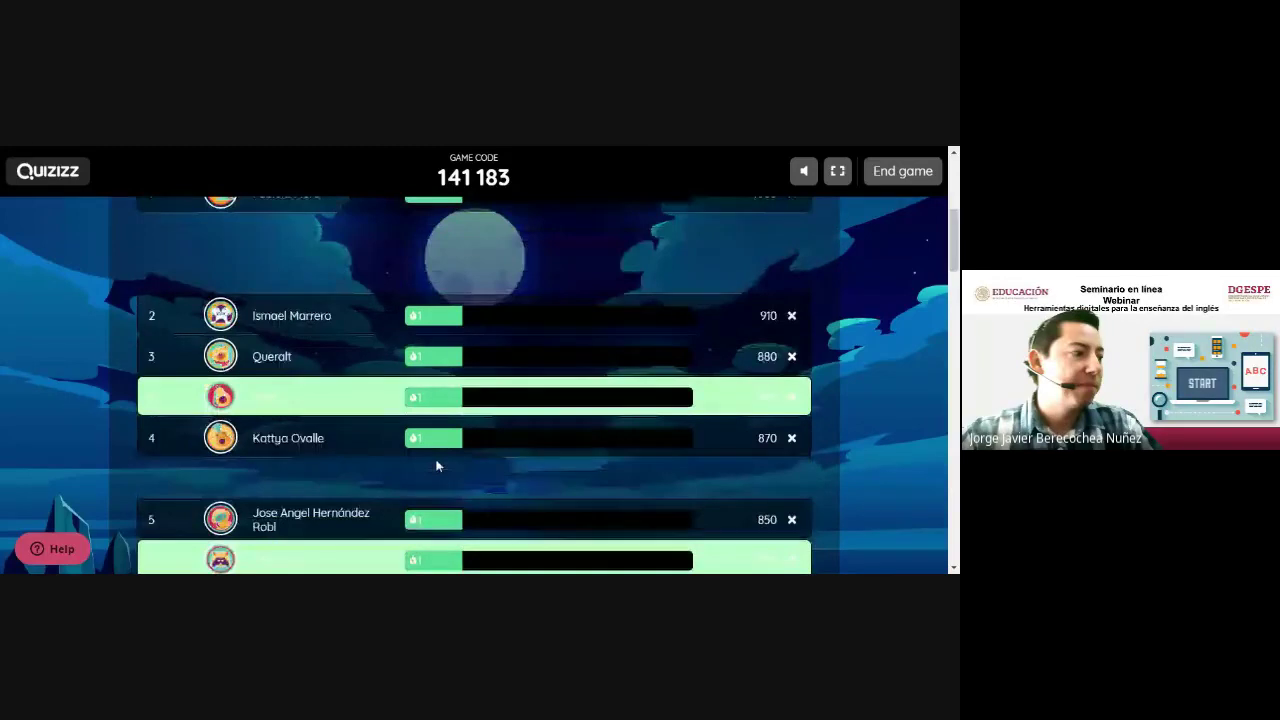
scroll(862, 431, down, 2)
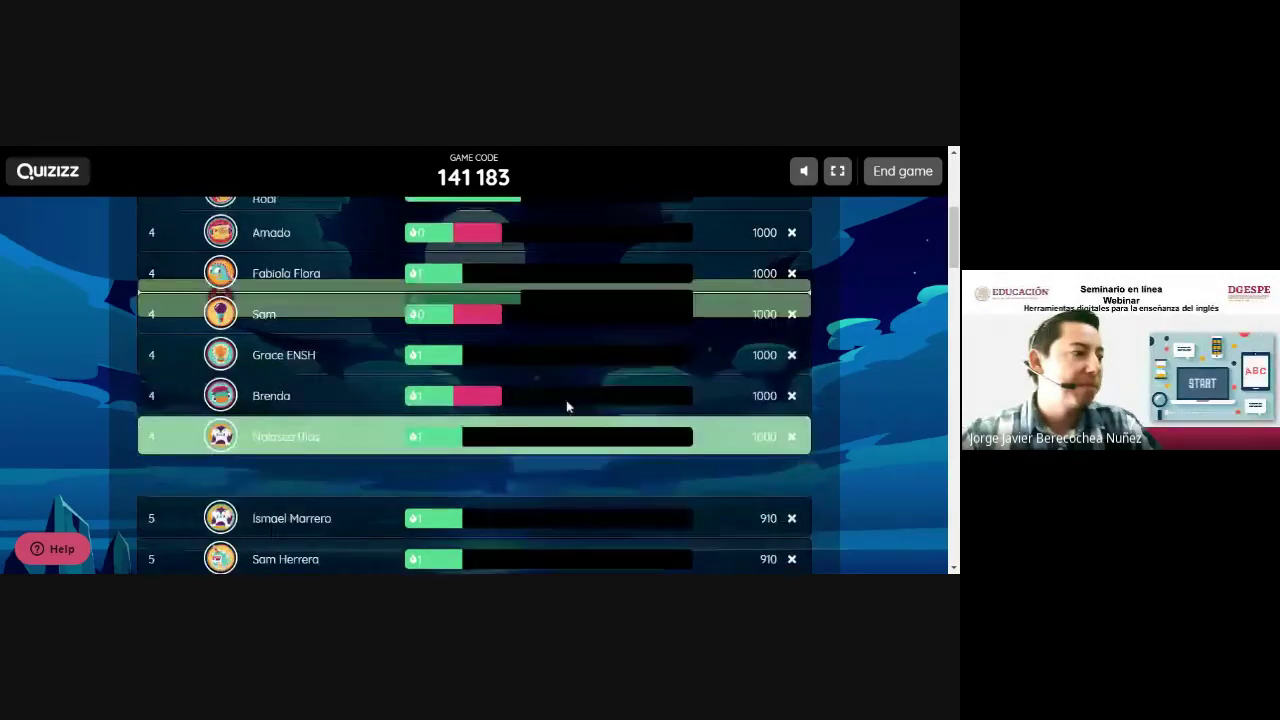
scroll(570, 400, up, 3)
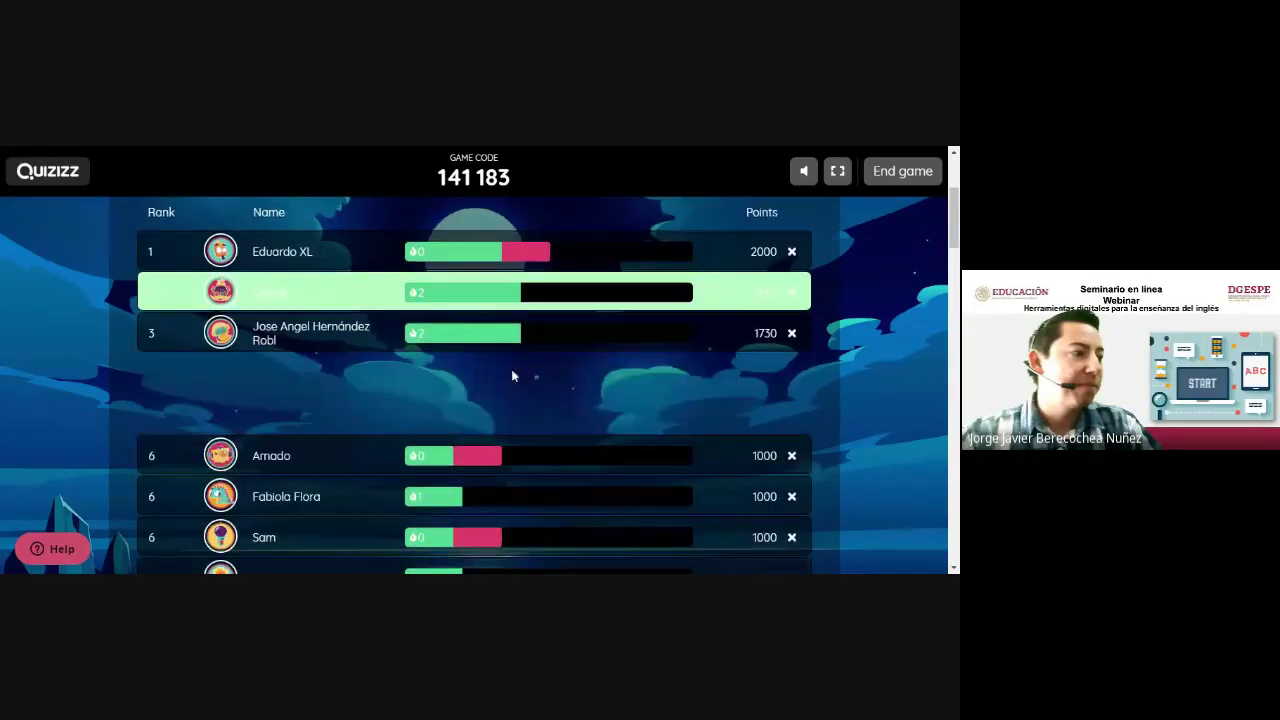
scroll(511, 369, up, 3)
scroll(309, 326, down, 1)
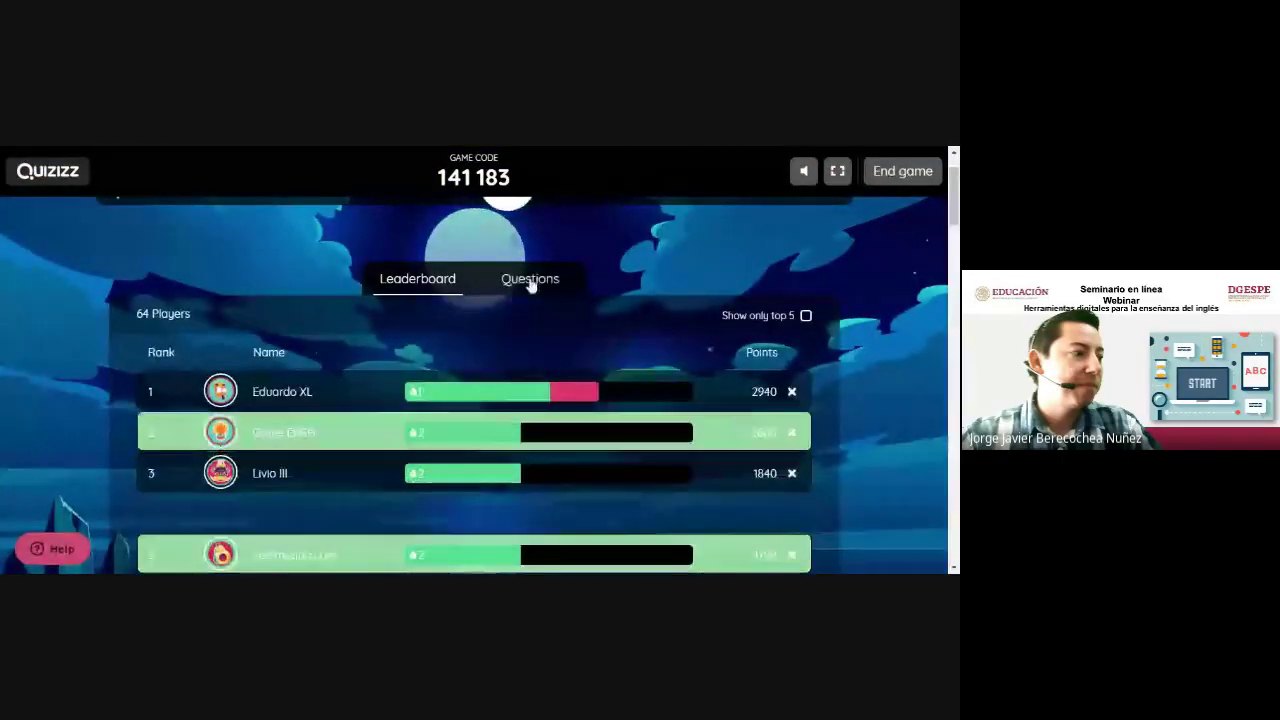
- Show the live results by question and review the average time and answer accuracy for questions 1 to 5
click(531, 282)
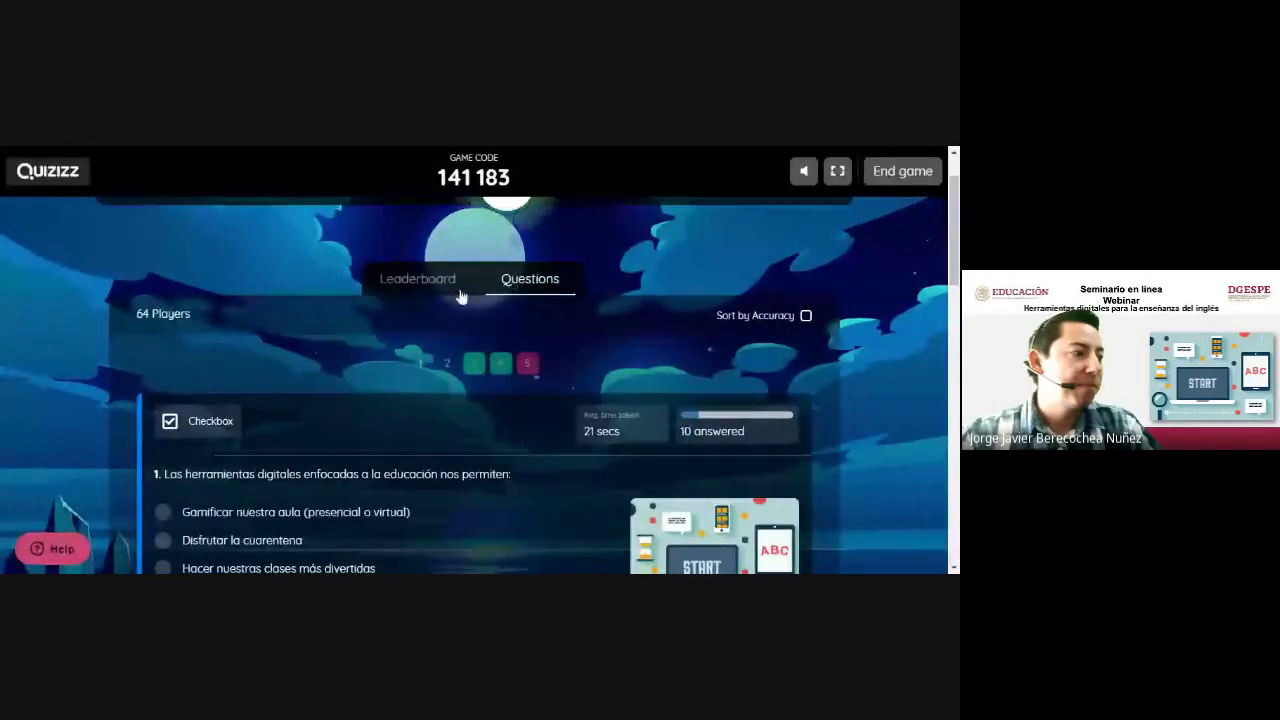
scroll(460, 414, down, 2)
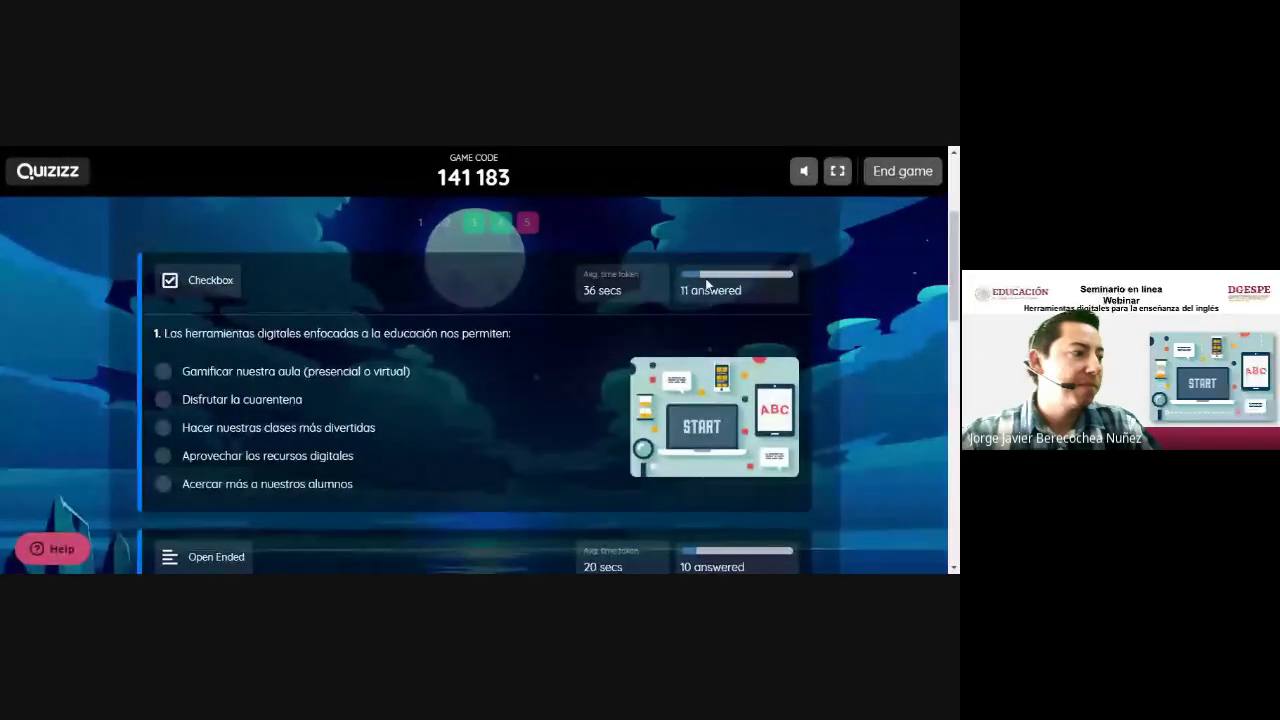
scroll(690, 445, down, 2)
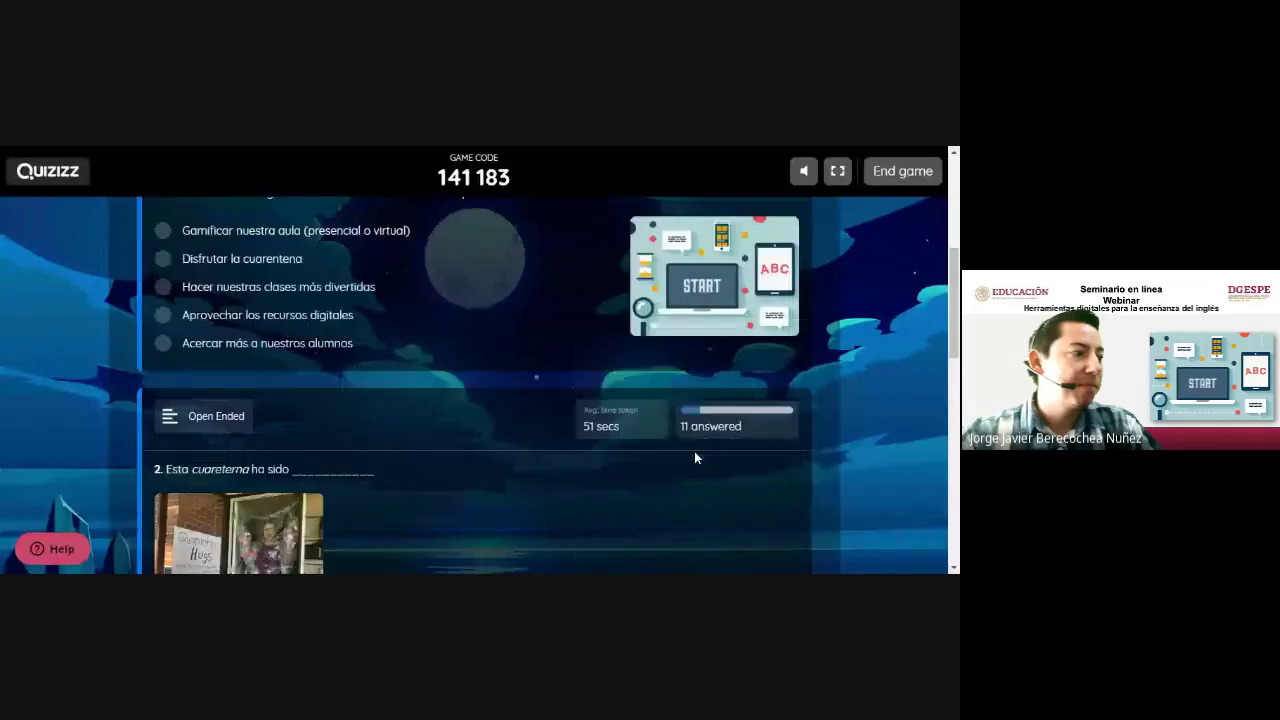
scroll(694, 455, down, 3)
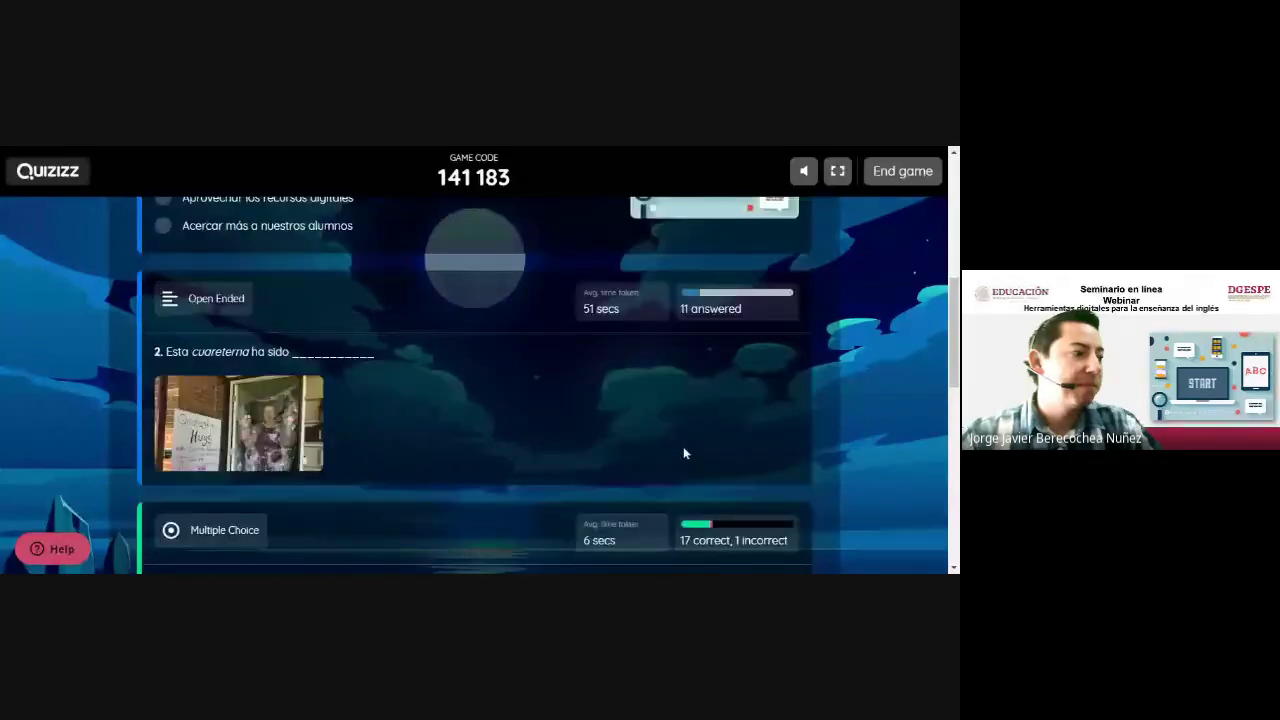
scroll(680, 450, down, 2)
scroll(559, 392, down, 2)
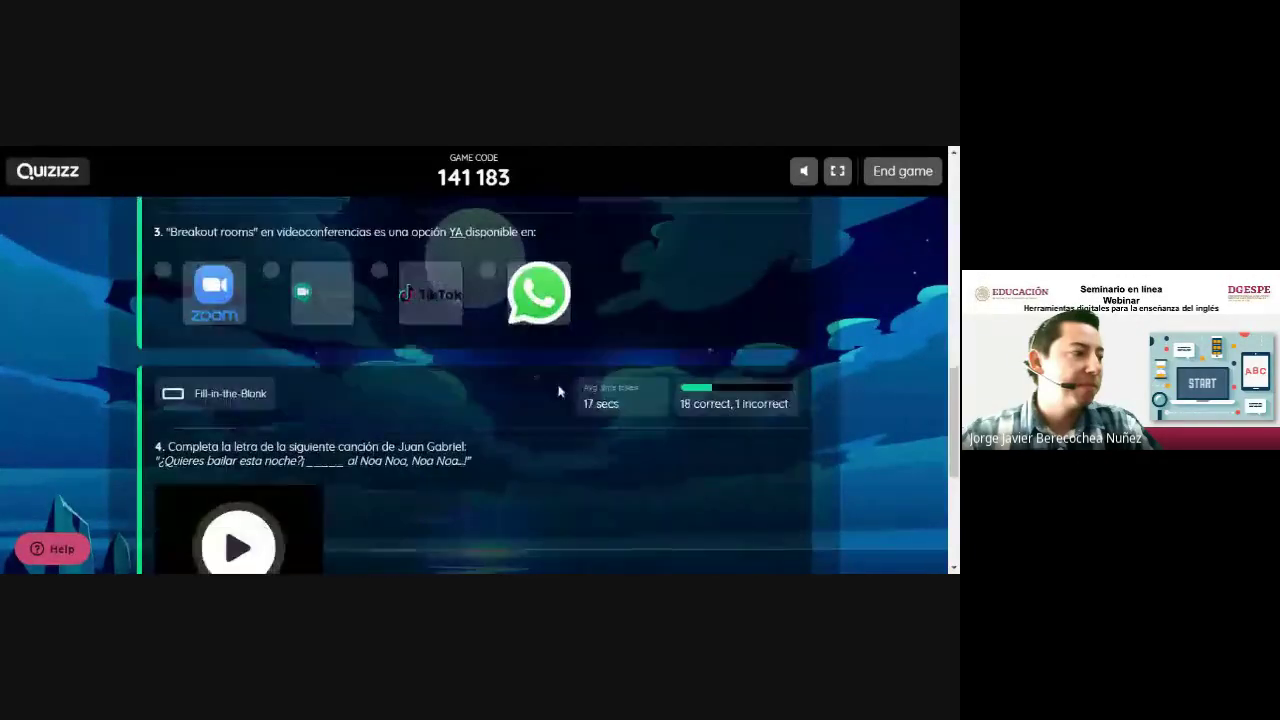
scroll(559, 392, down, 3)
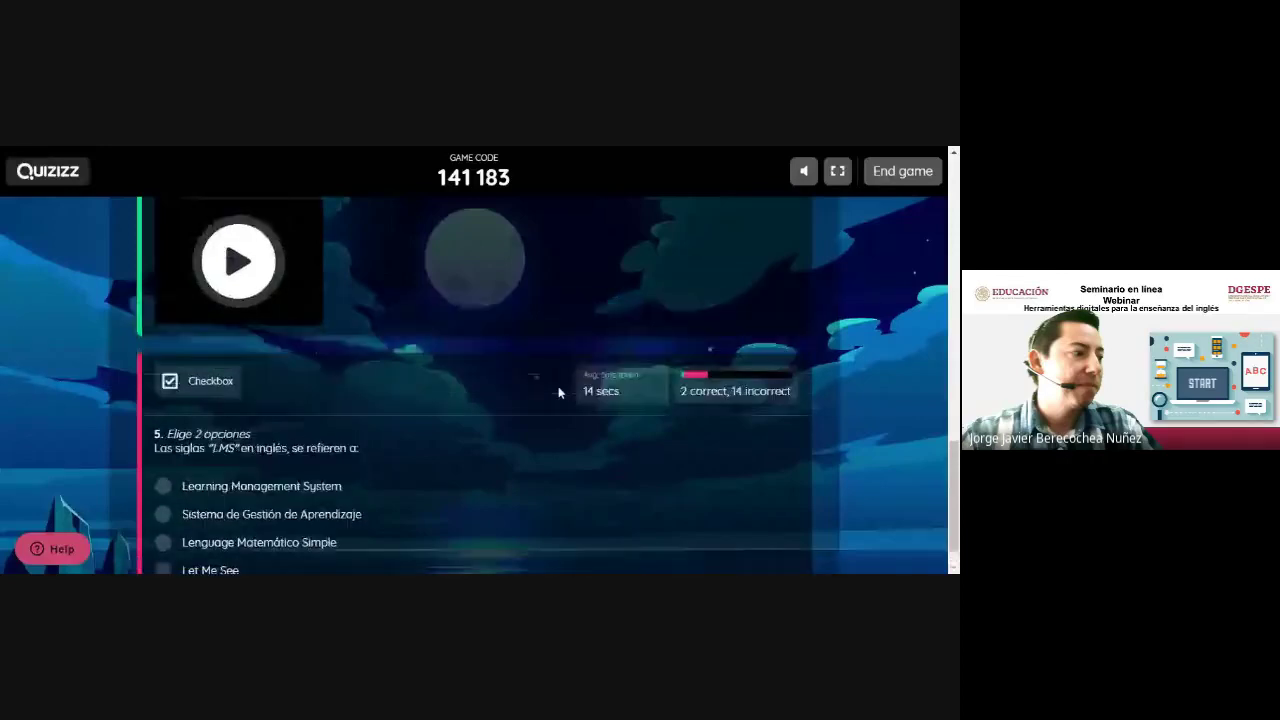